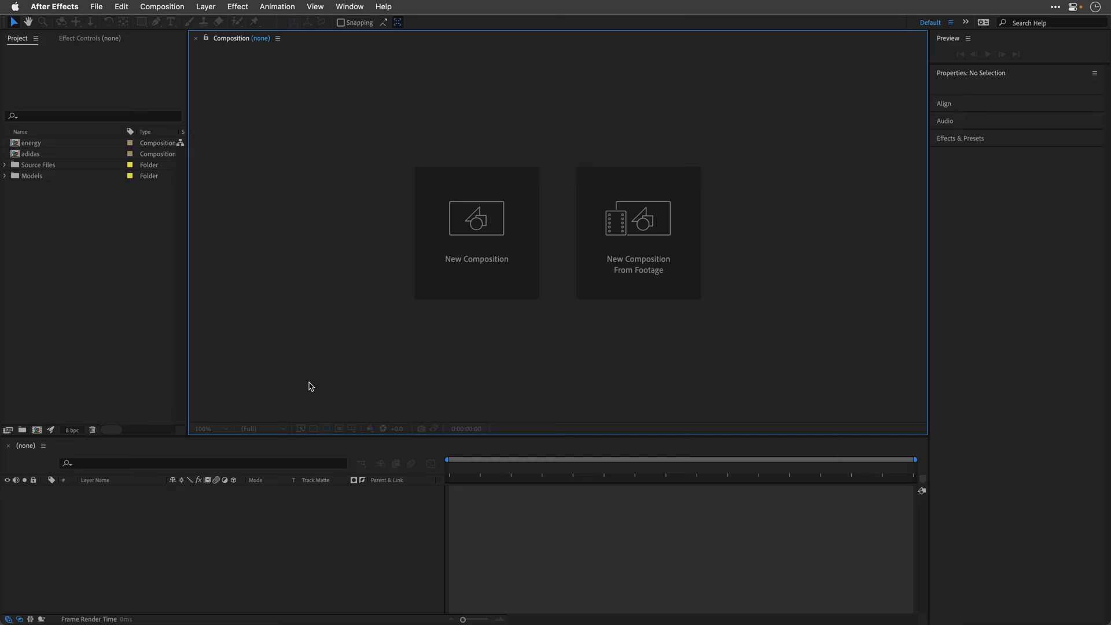
- Create a 1080×1080 Social Media Square, 5-second comp with Freebie-GradientTextures-02.jpg as background
click(452, 243)
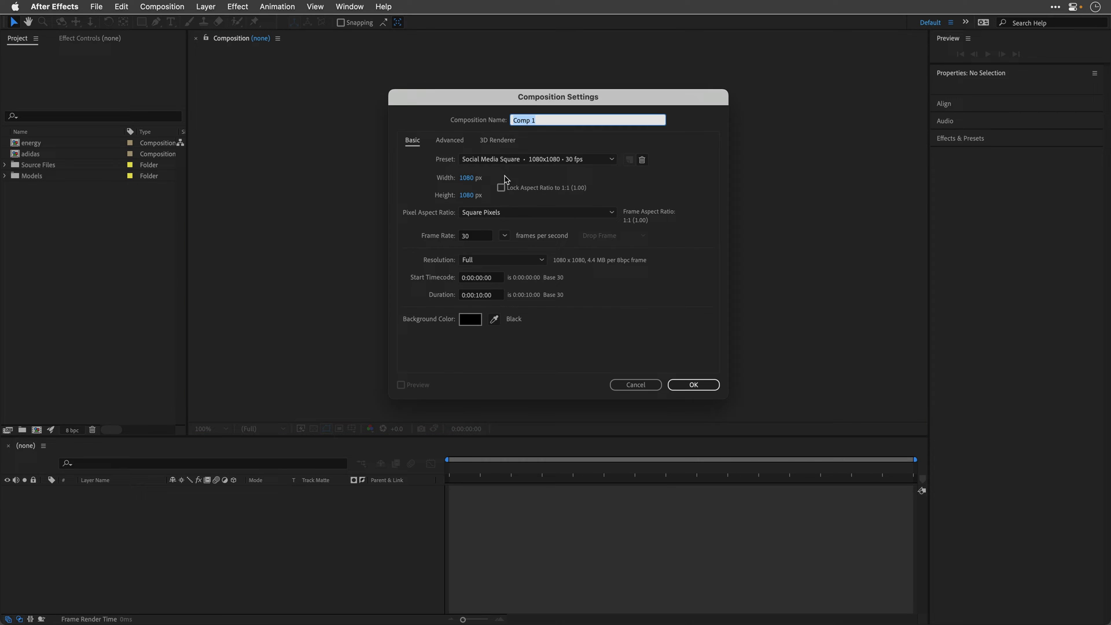
click(527, 161)
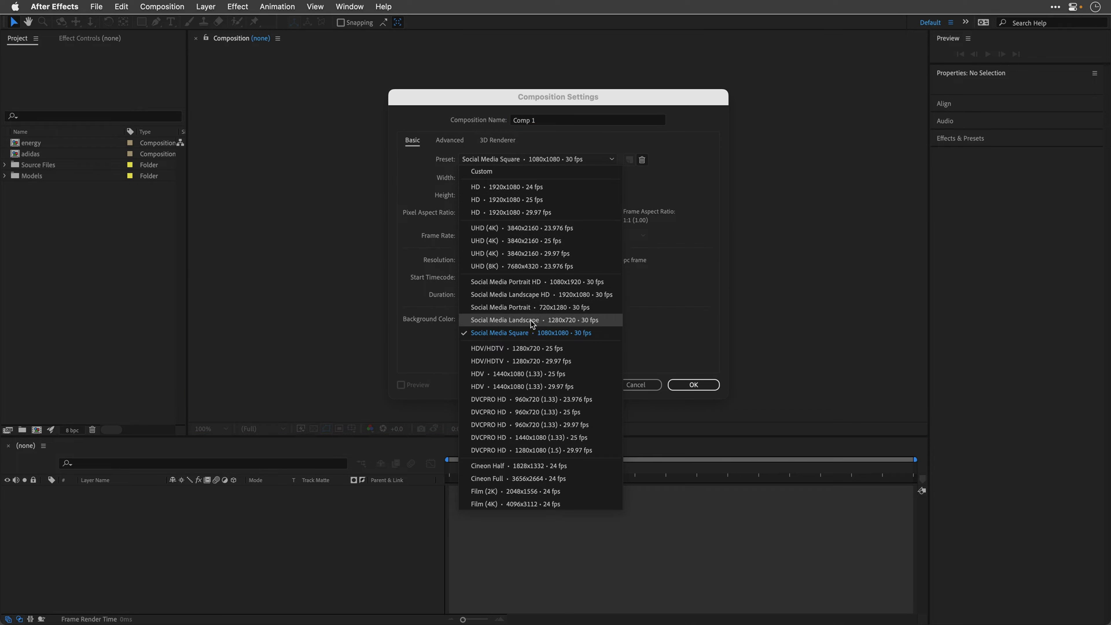
click(519, 334)
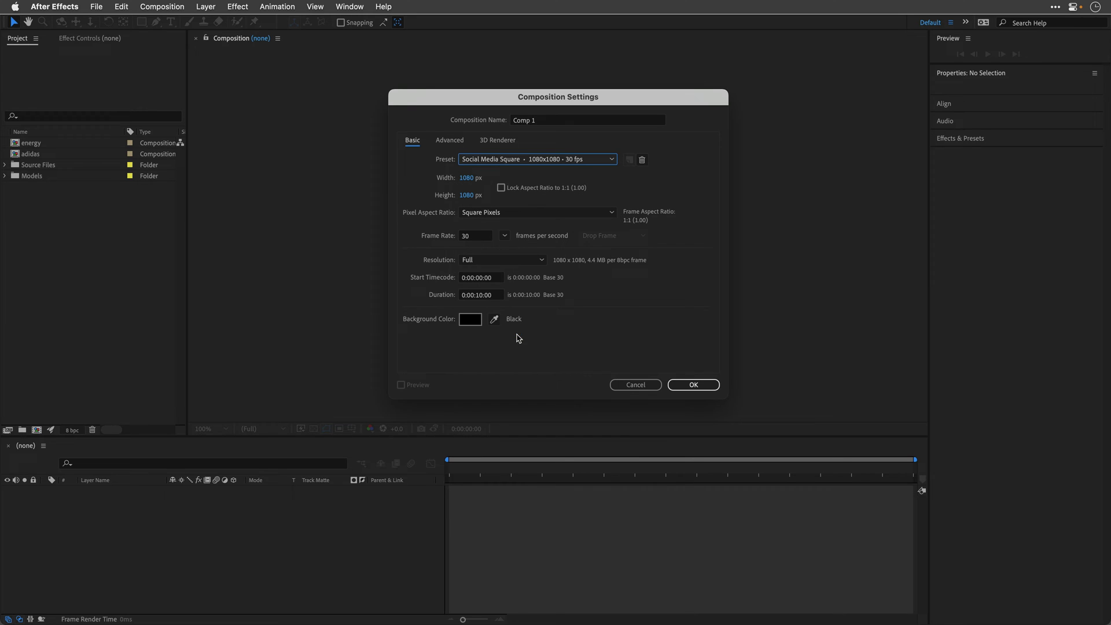
click(490, 295)
text(5)
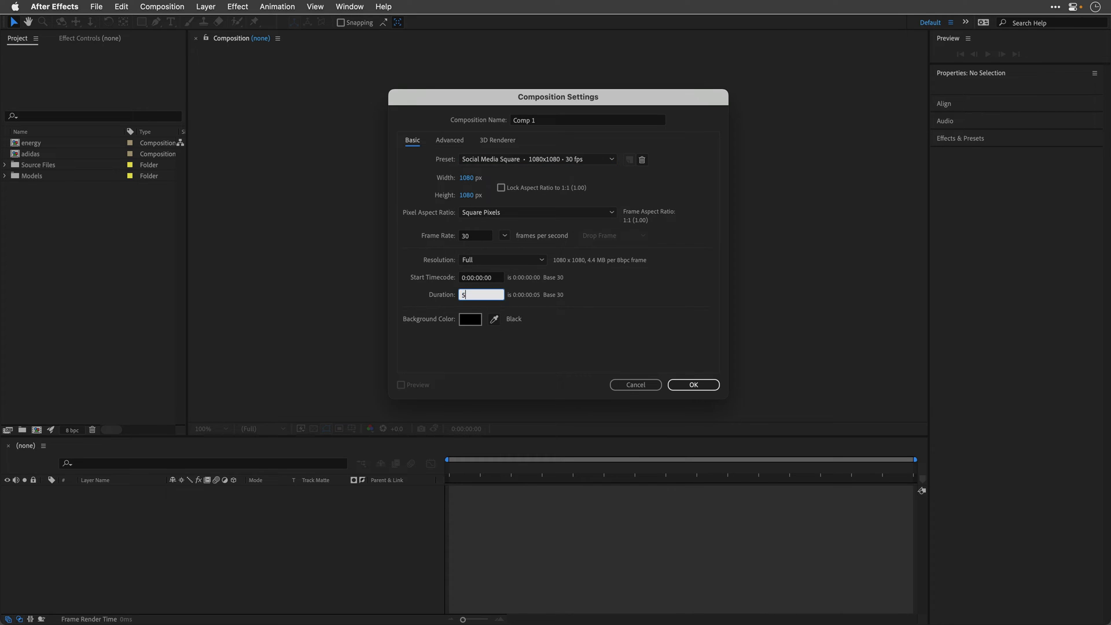
key(Return)
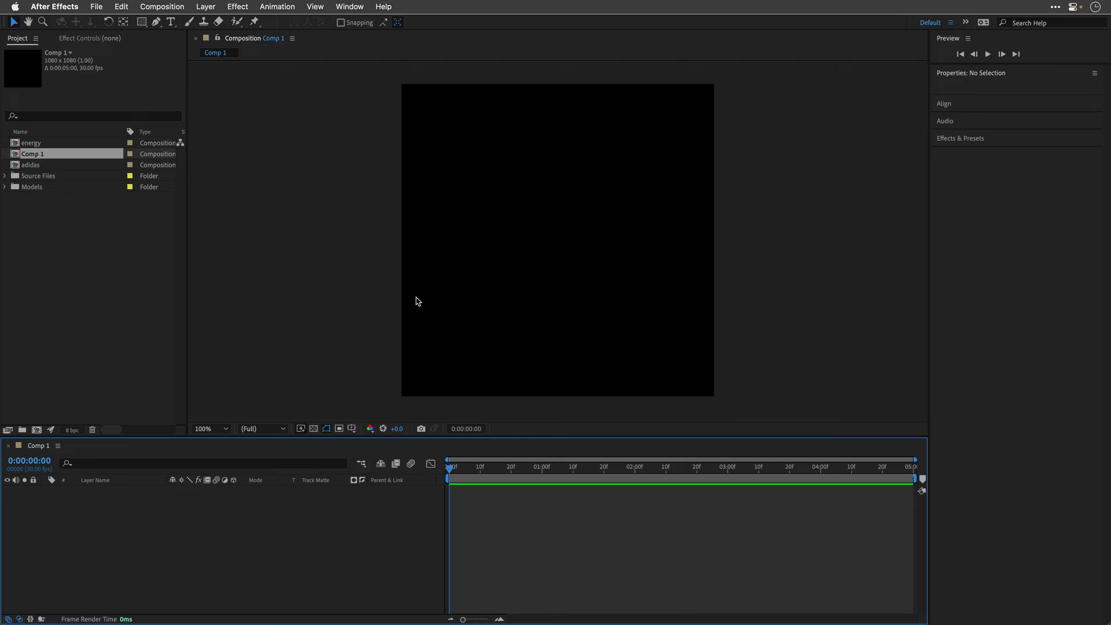
click(6, 176)
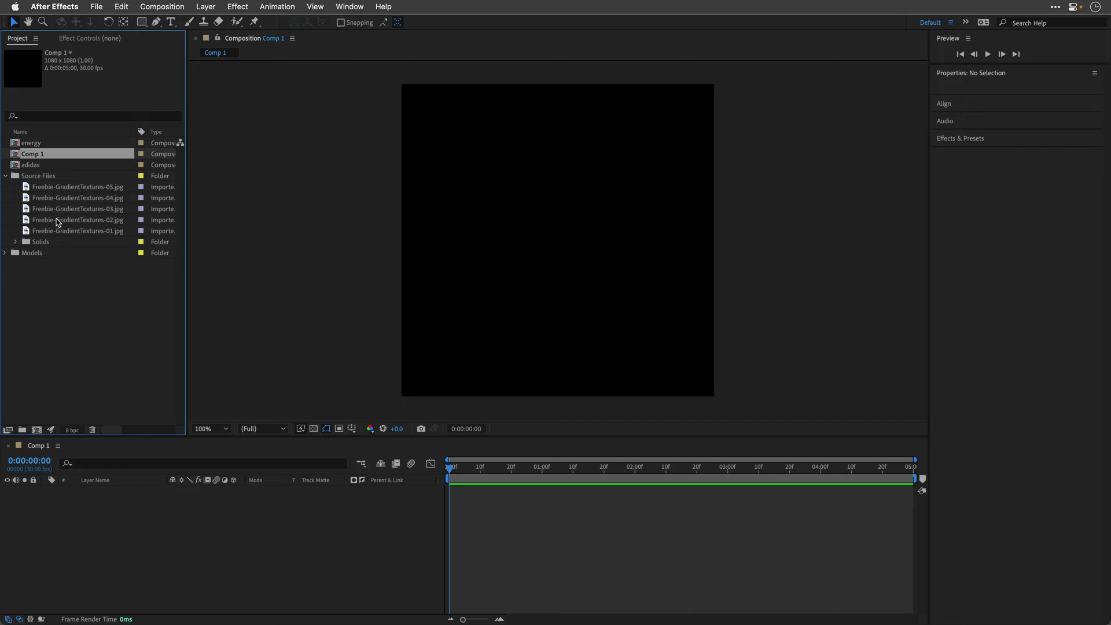
drag(58, 221, 69, 513)
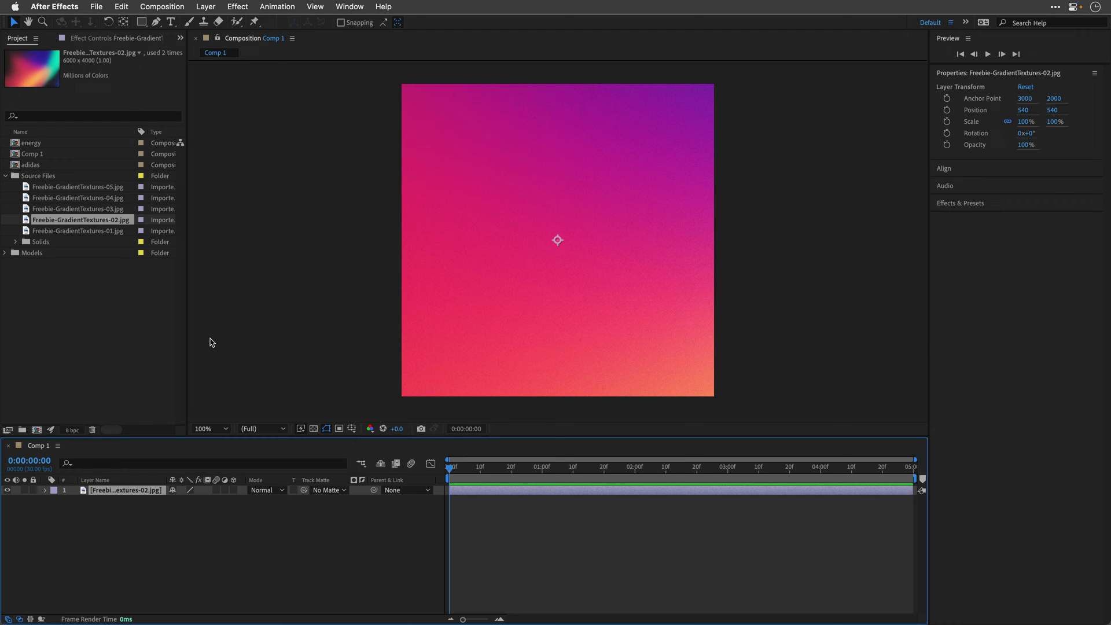
- Add the prime_-_tropical_punch.glb bottle and keyframe its Z Rotation at -155° with the label facing forward
click(6, 176)
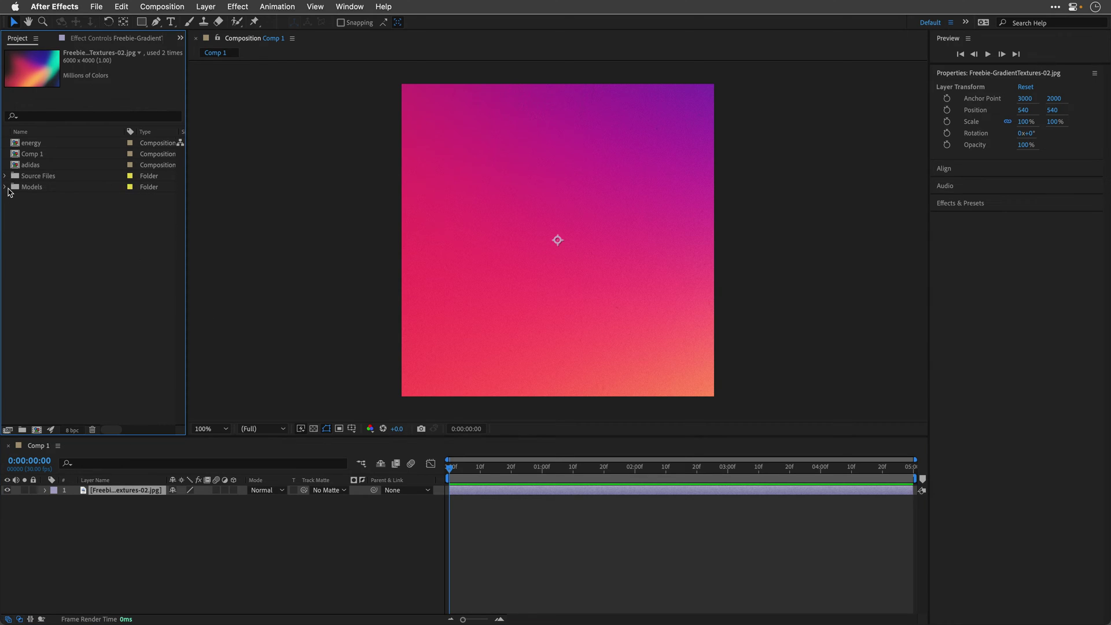
click(7, 188)
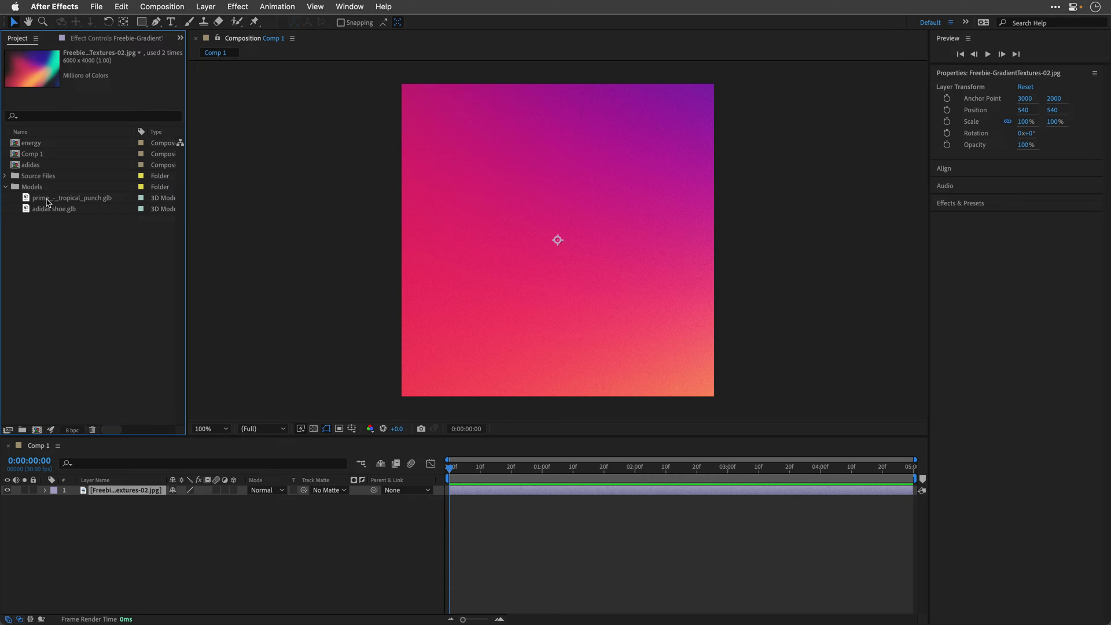
drag(46, 202, 83, 491)
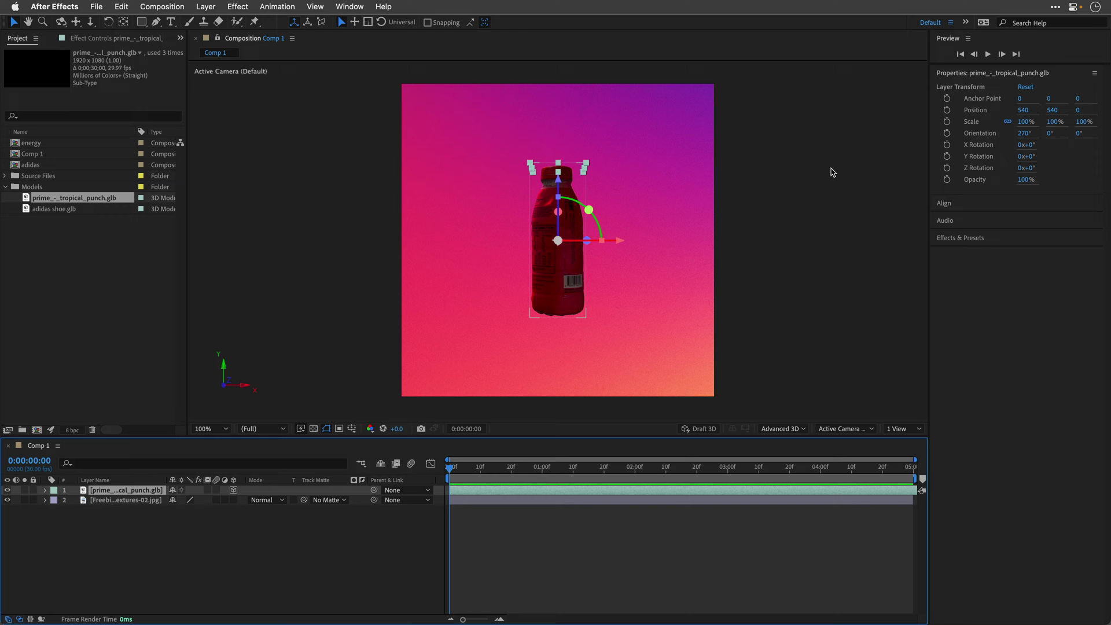
drag(1032, 172, 1056, 168)
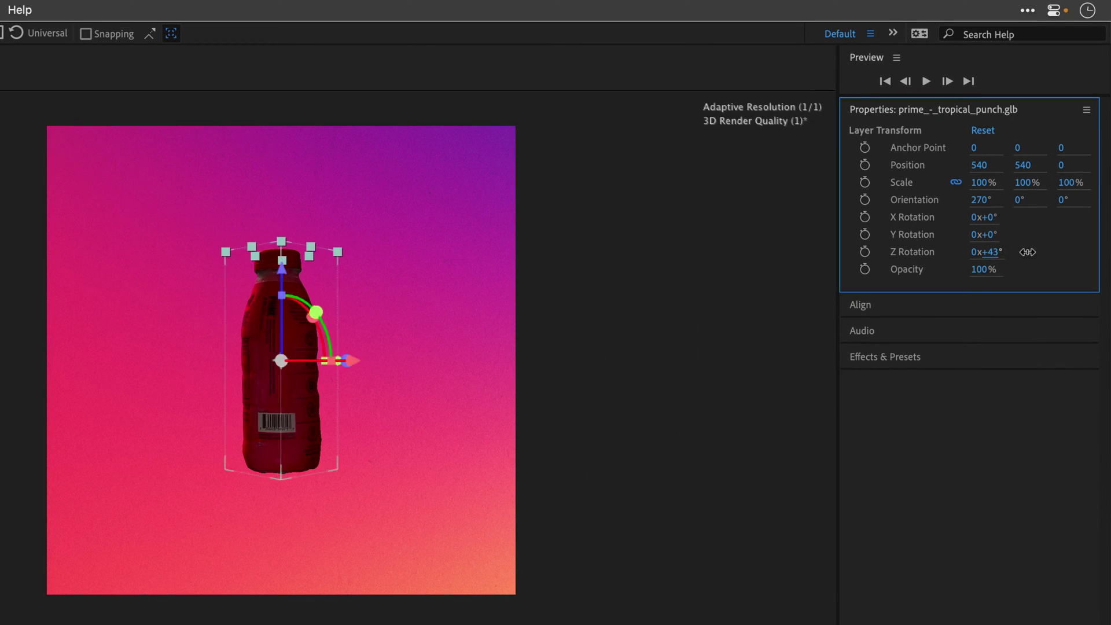
drag(1028, 253, 873, 266)
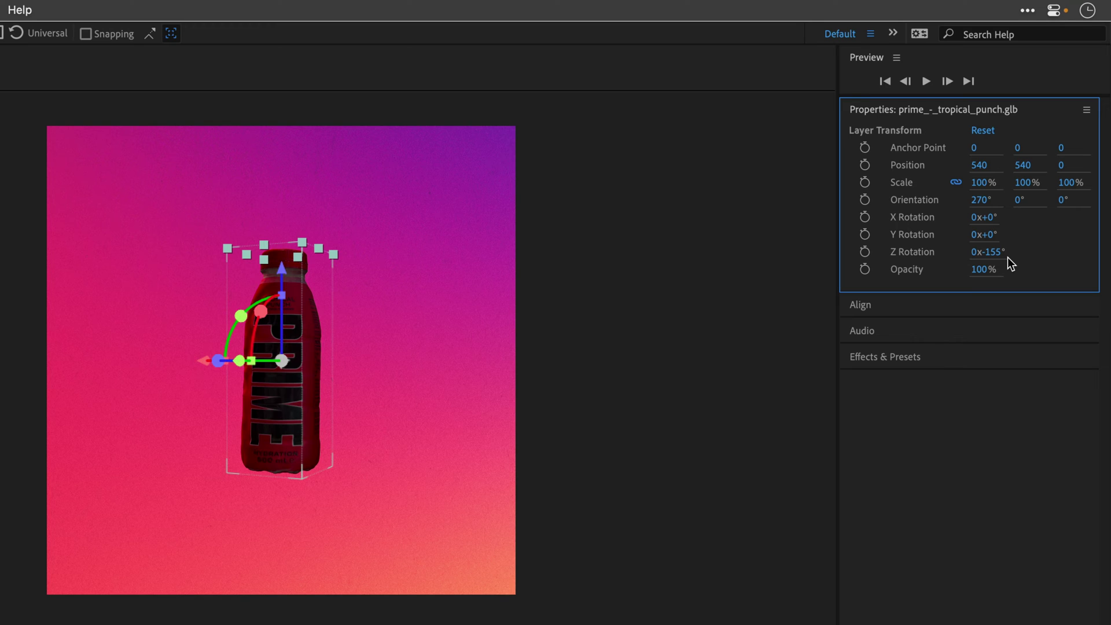
click(865, 254)
- Scale the bottle to 50% and lower it to Position Y 800
click(982, 183)
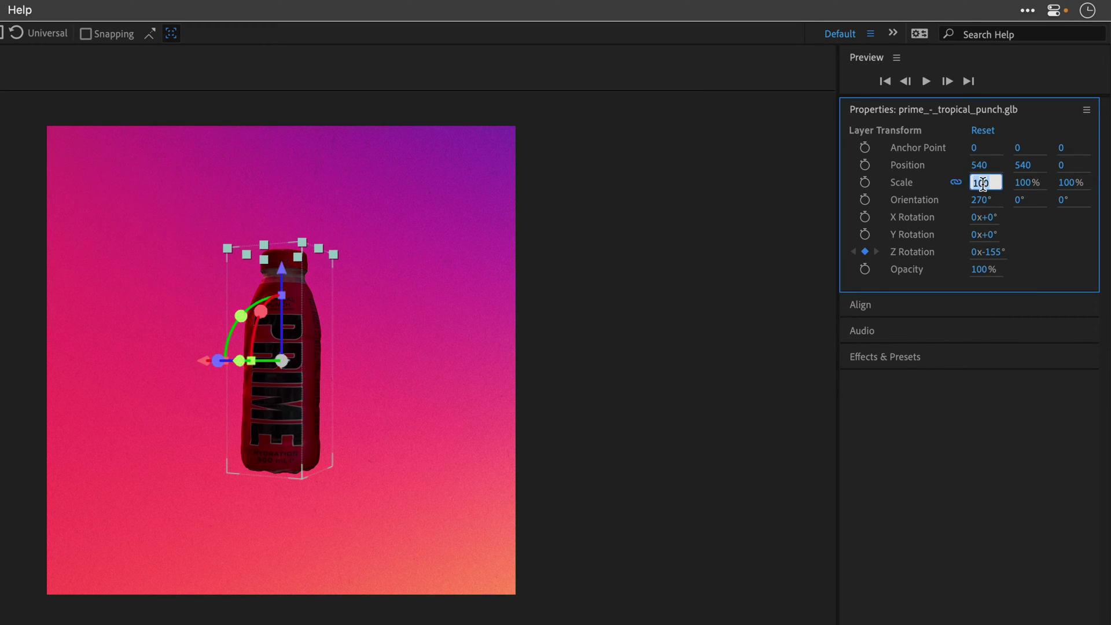
text(50)
key(Return)
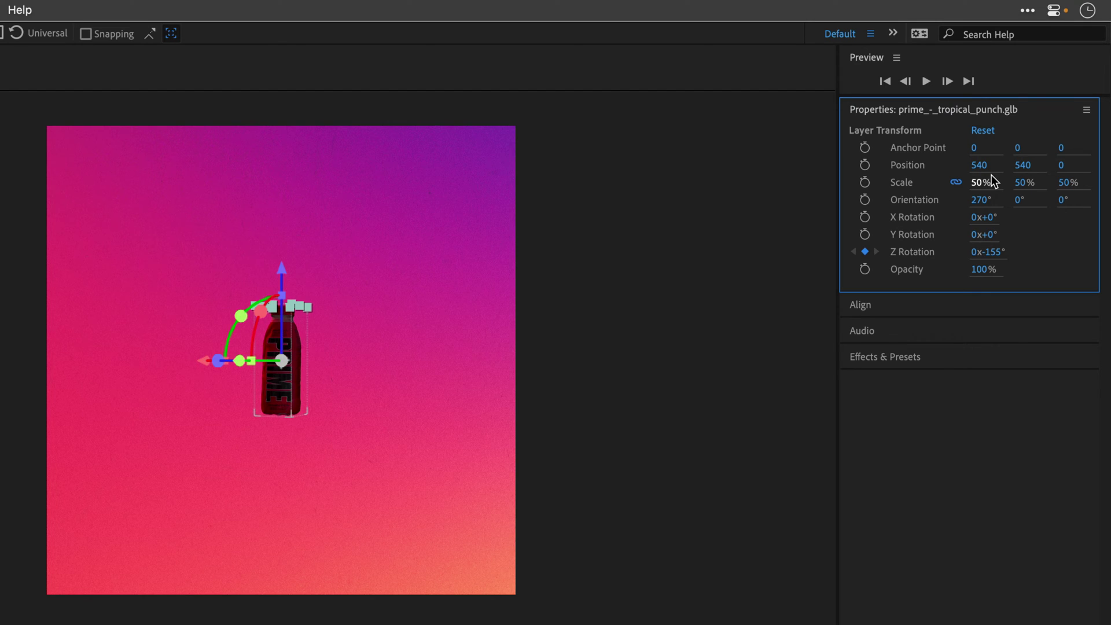
click(1025, 167)
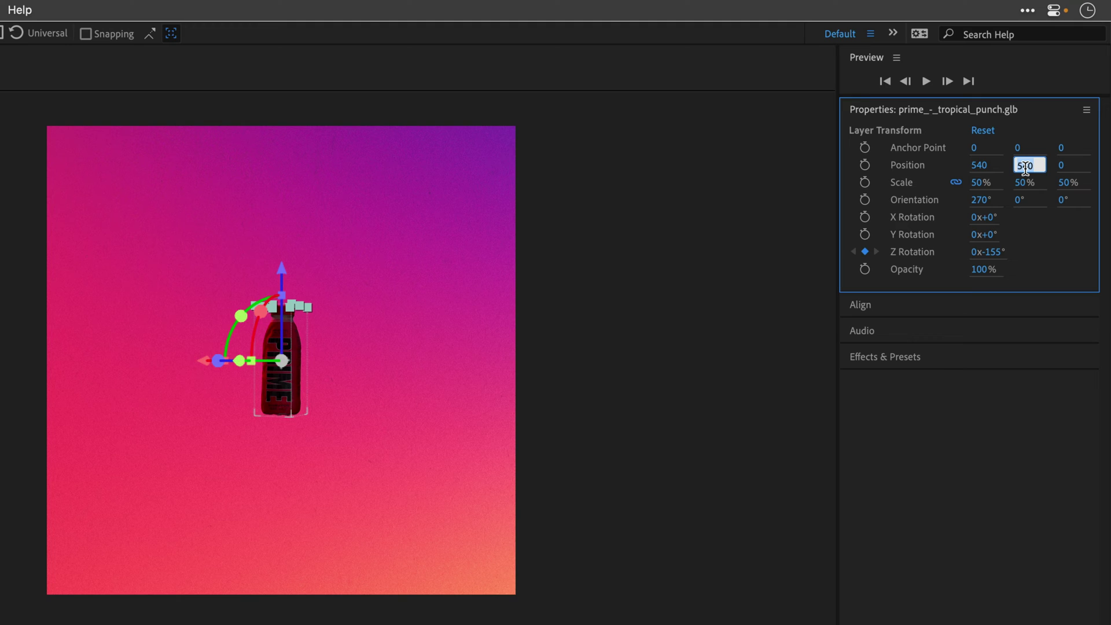
text(800)
key(Return)
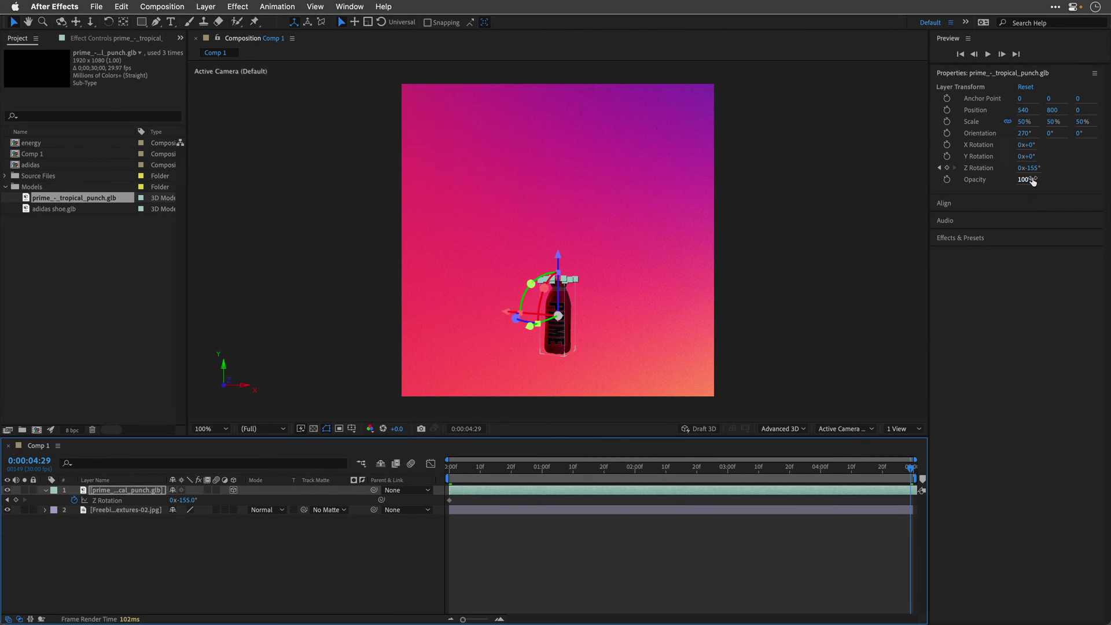
- Set the ending Z Rotation to about -220° and preview the spin from the start
drag(1026, 169, 1004, 175)
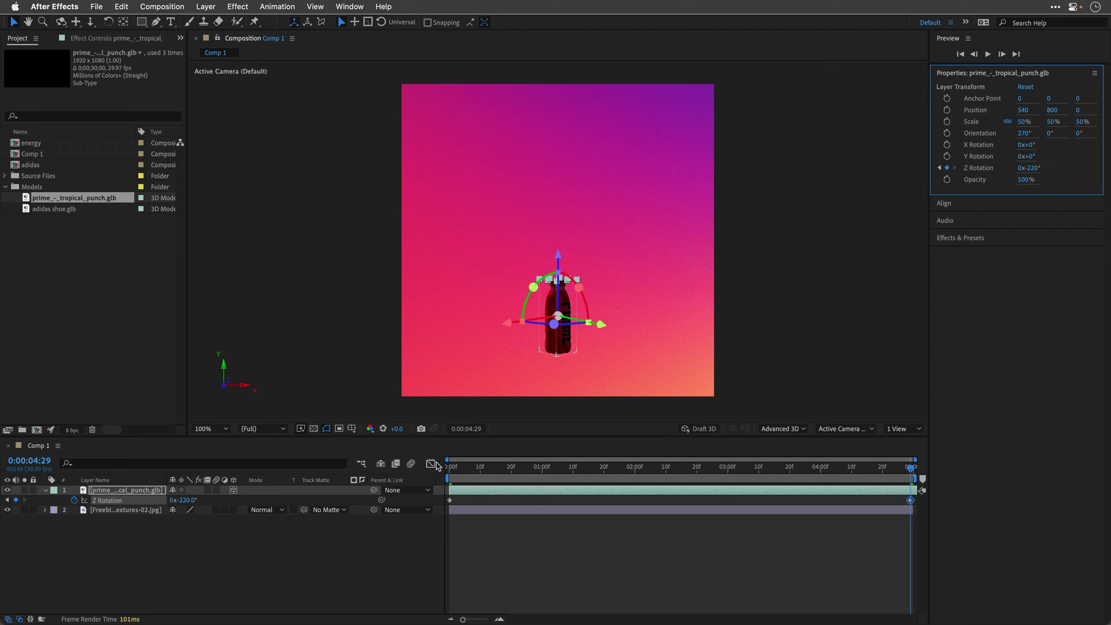
click(451, 470)
key(space)
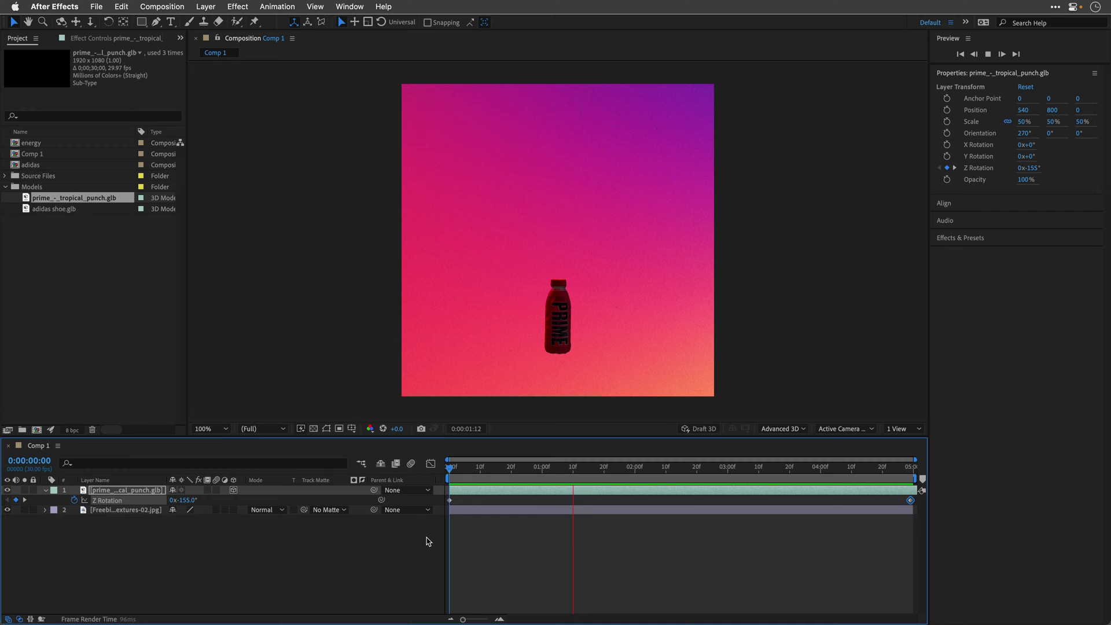
key(space)
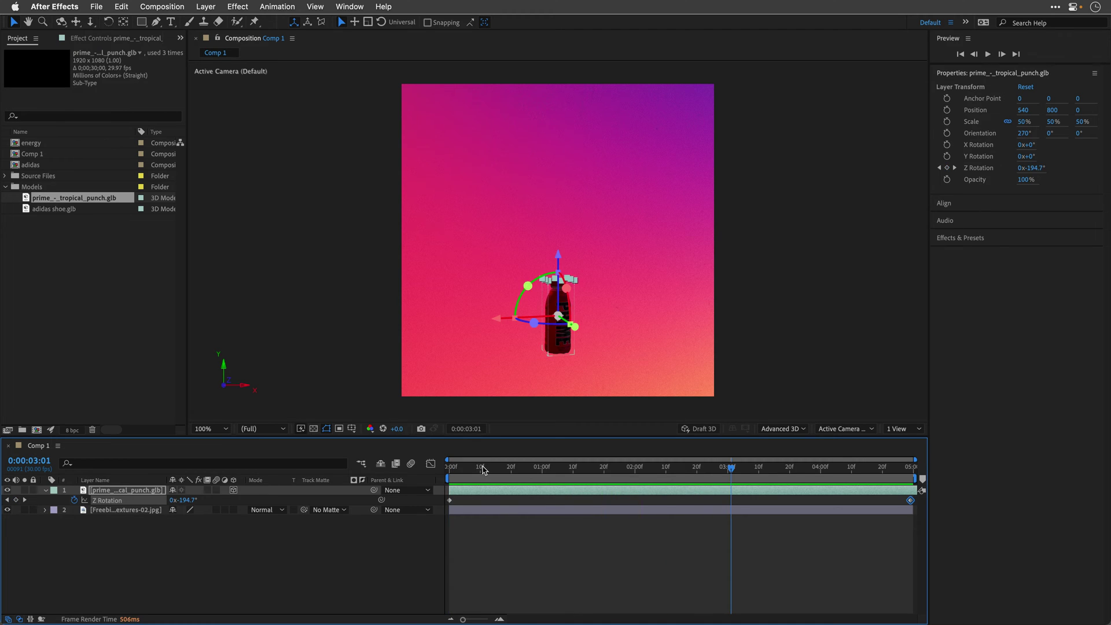
- Add a new Environment light to the composition
click(398, 582)
click(205, 7)
mouse_move(209, 24)
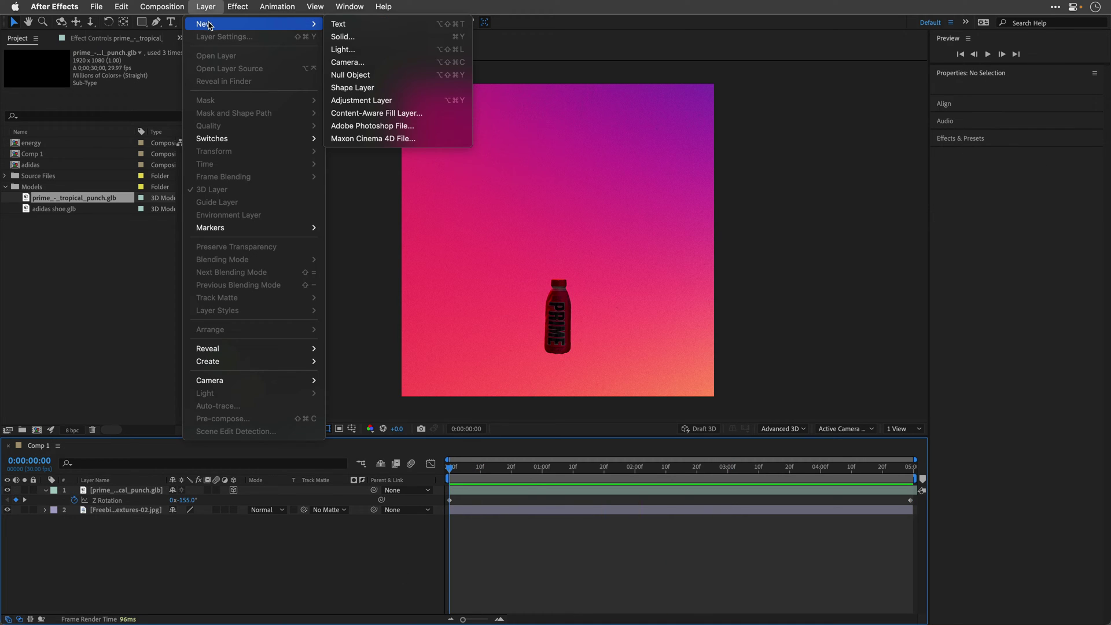
click(368, 56)
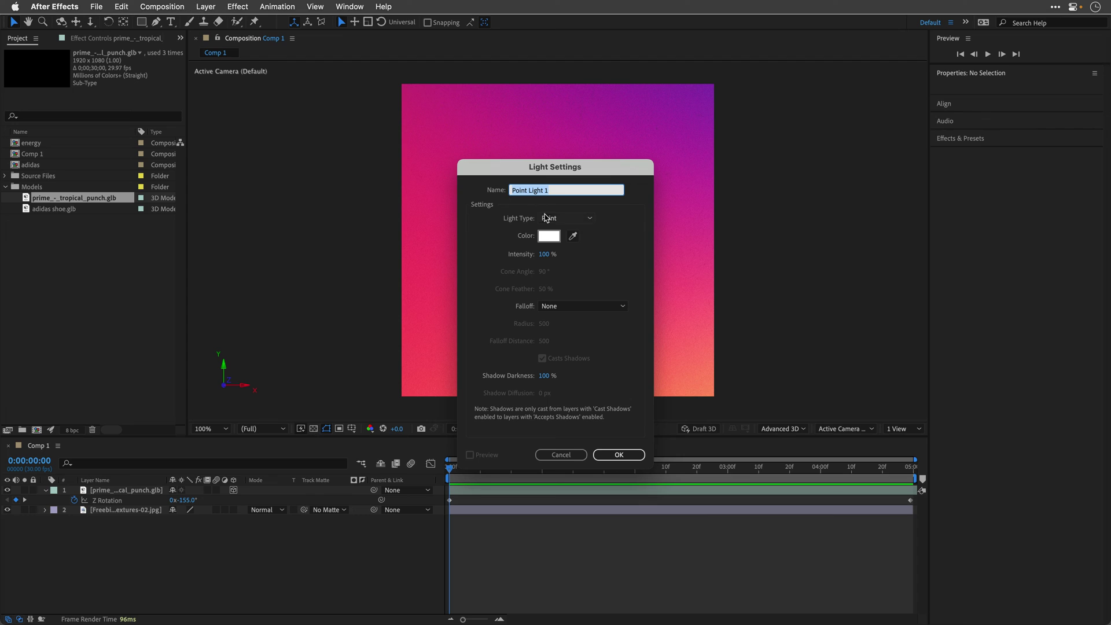
click(556, 218)
click(566, 281)
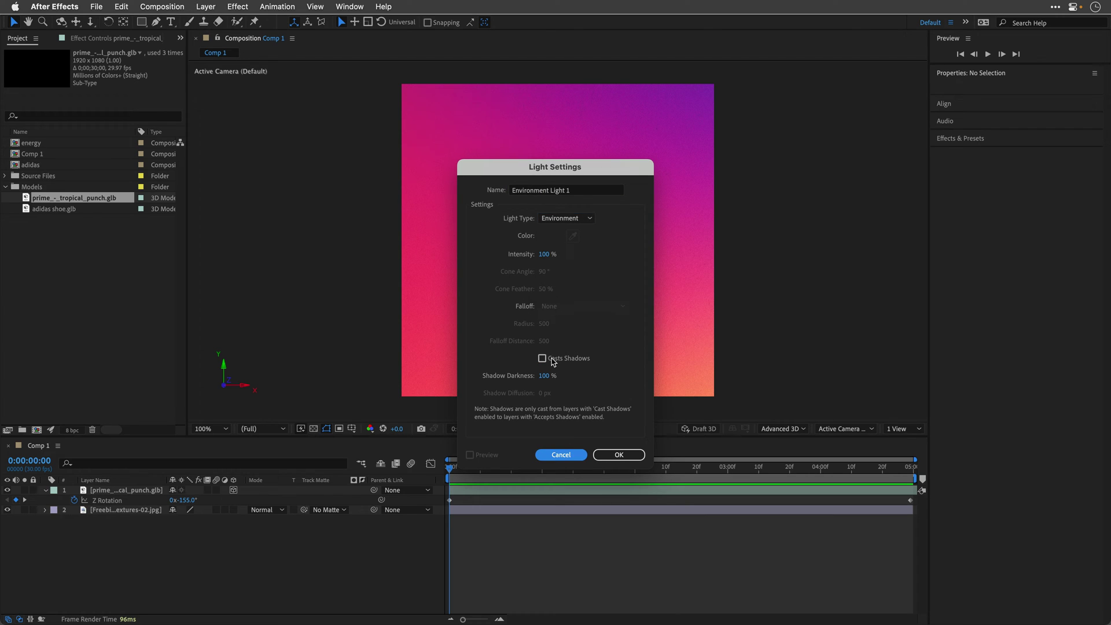
click(619, 455)
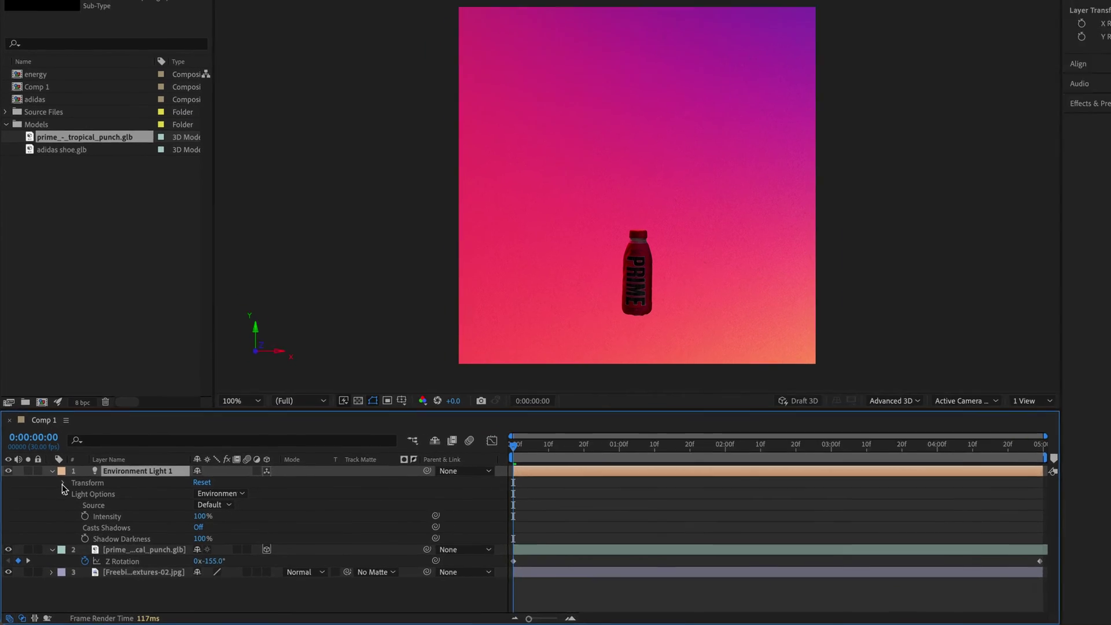
- Keyframe the light's X Rotation at -120° on the last frame and 0° on the first frame
click(55, 500)
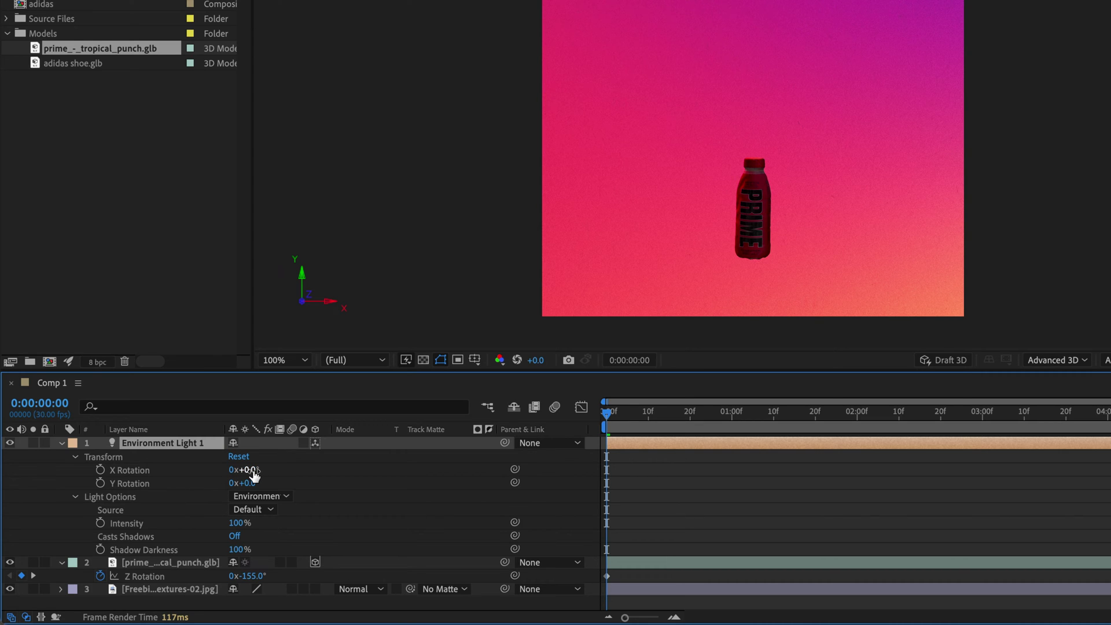
drag(253, 474, 166, 478)
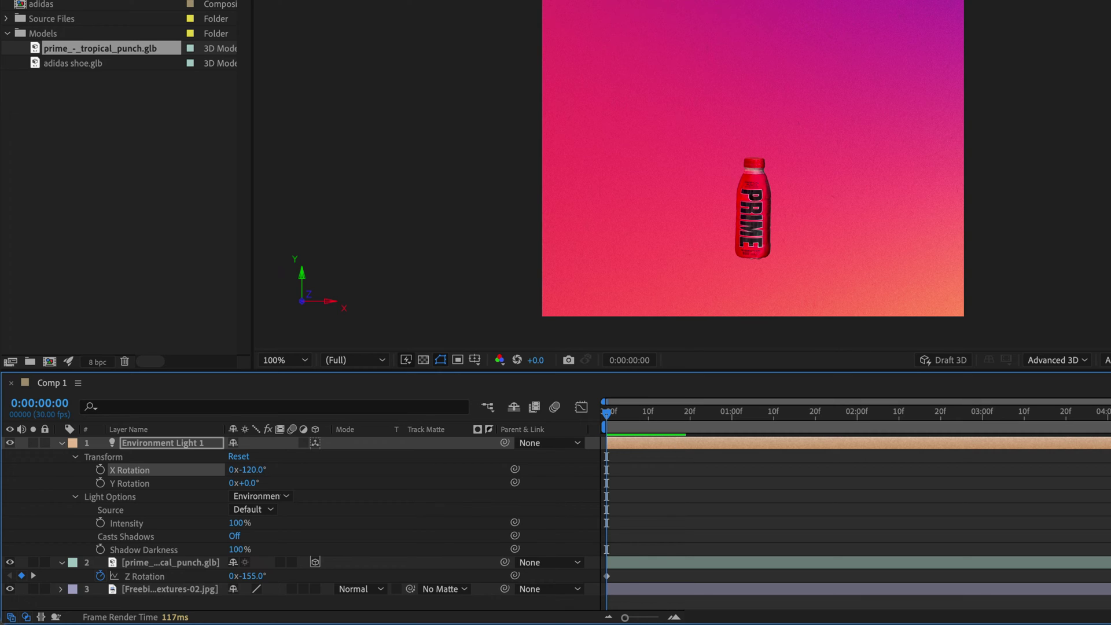
key(End)
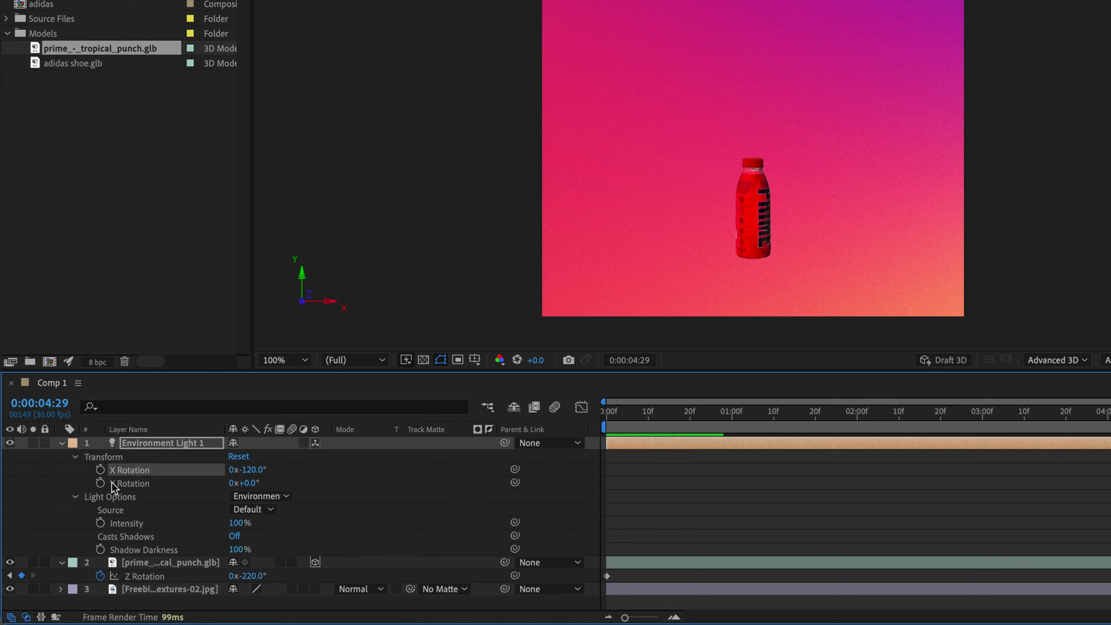
click(101, 470)
click(607, 417)
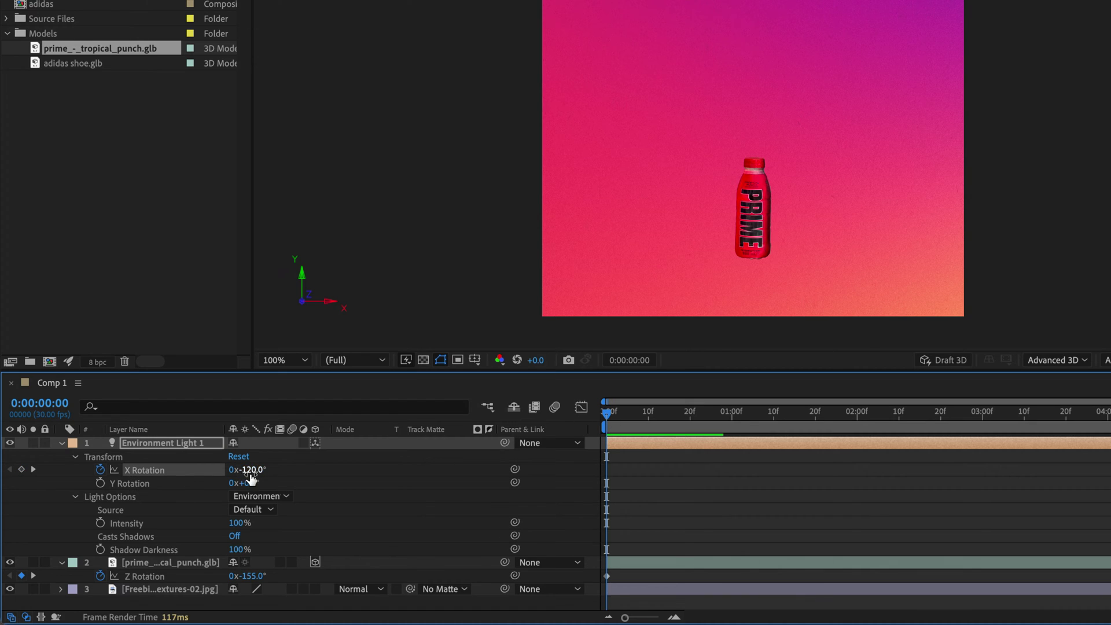
click(250, 470)
text(0)
key(Return)
drag(615, 414, 1107, 416)
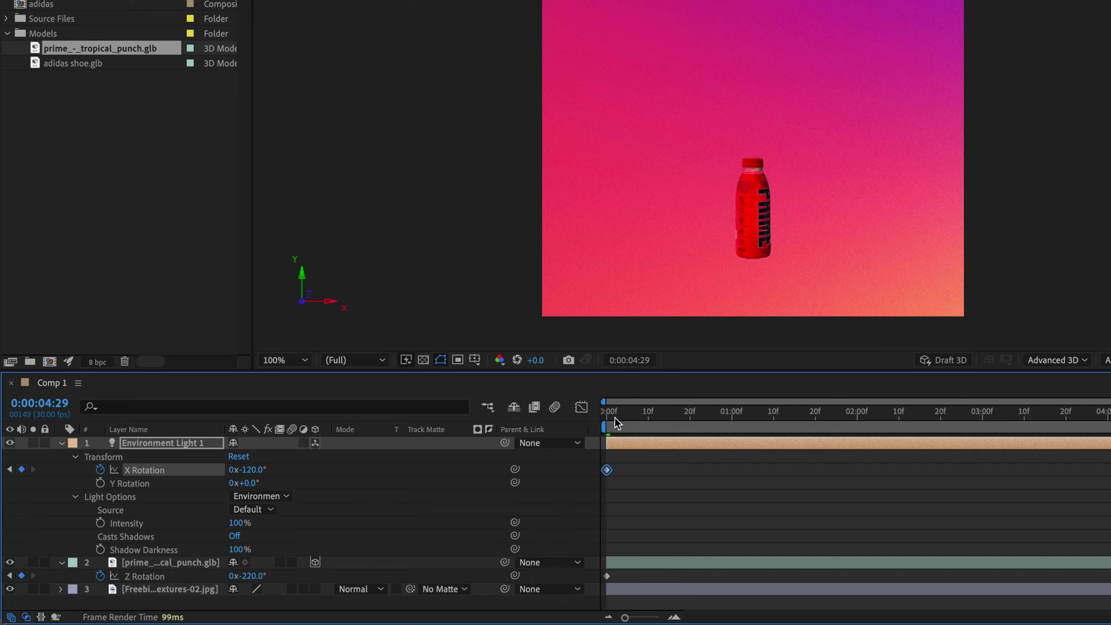
- Create a comp-sized solid named Instance
key(Home)
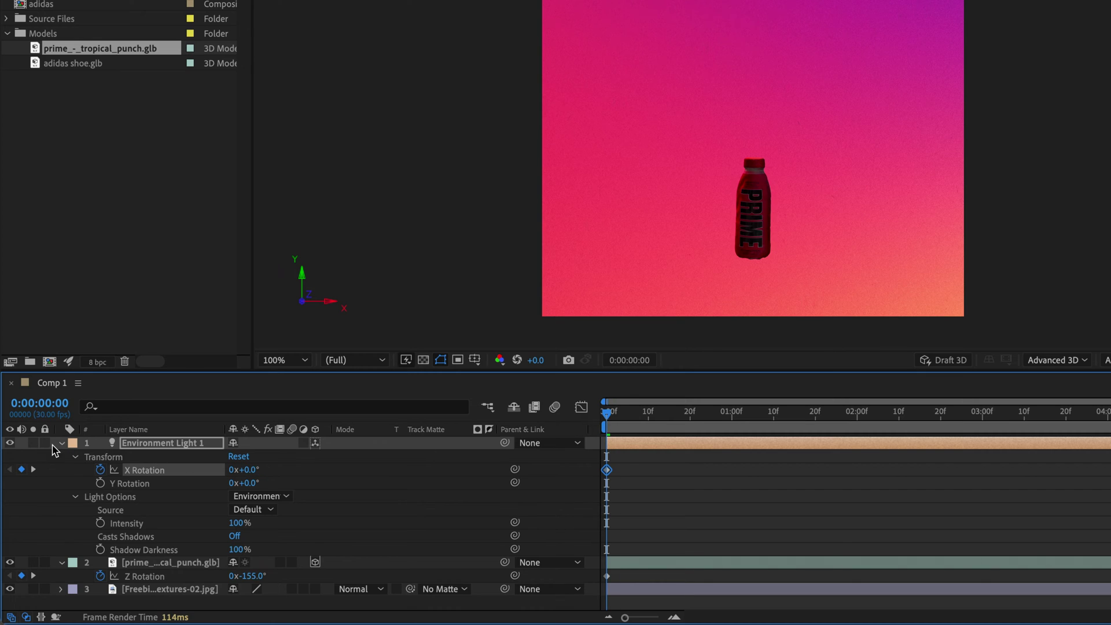
click(62, 444)
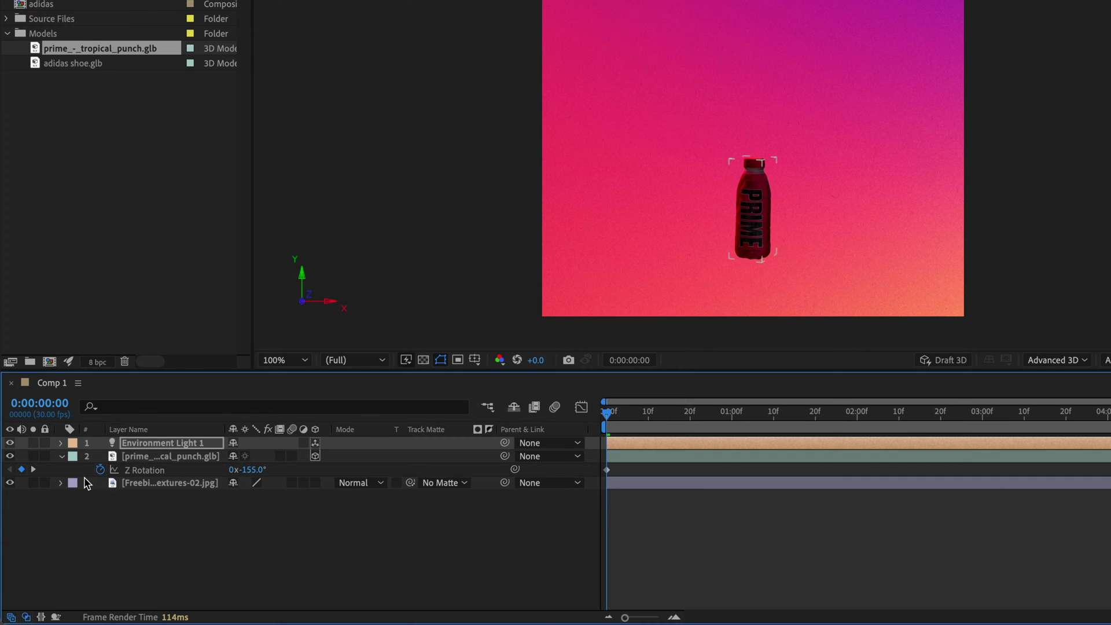
click(61, 457)
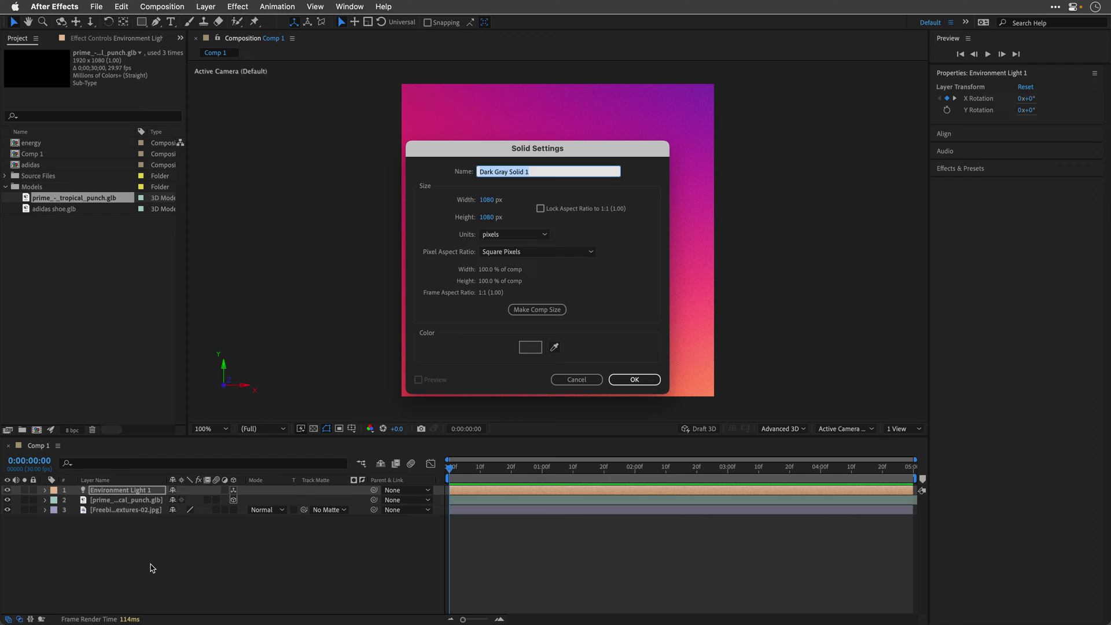
key(BackSpace)
click(544, 309)
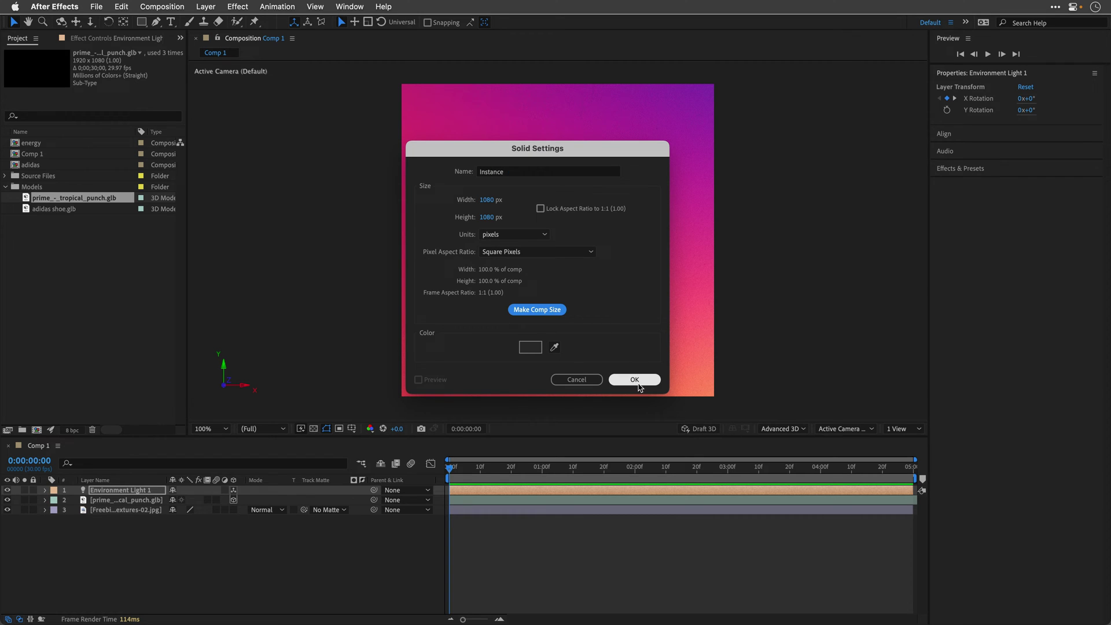
click(640, 381)
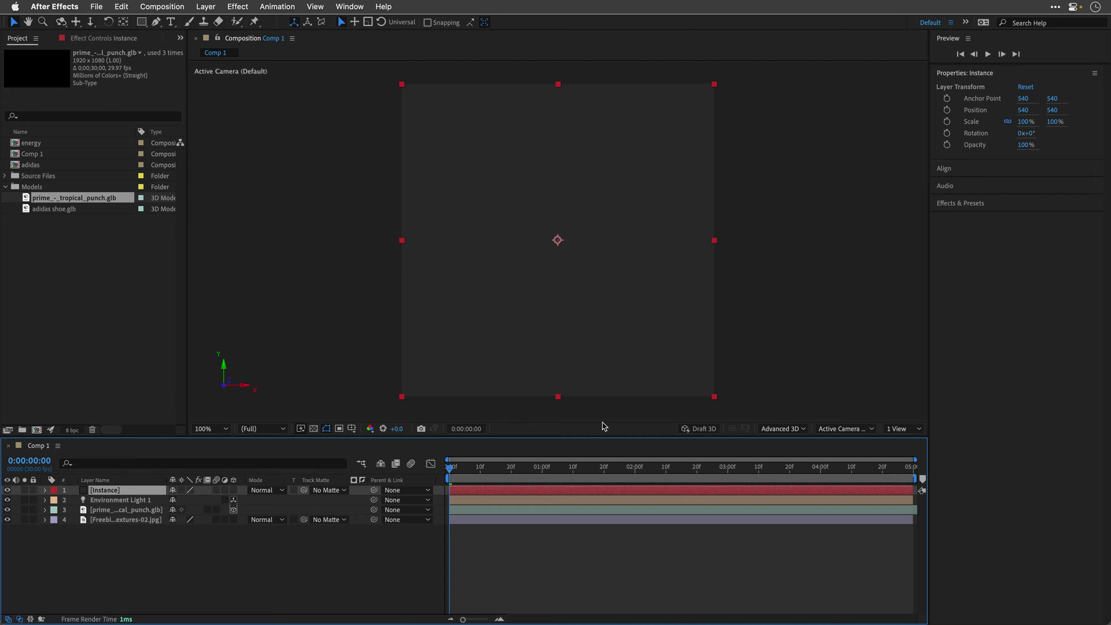
- Apply CC Composite with the bottle as Top Layer in Copy mode, and hide the original bottle
click(236, 6)
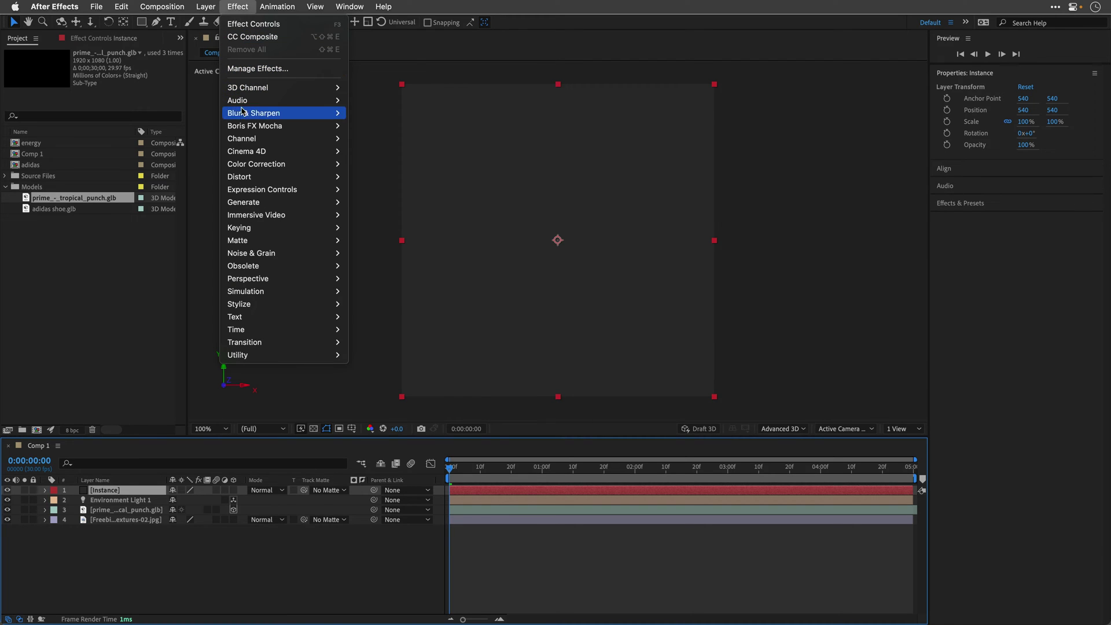
mouse_move(242, 145)
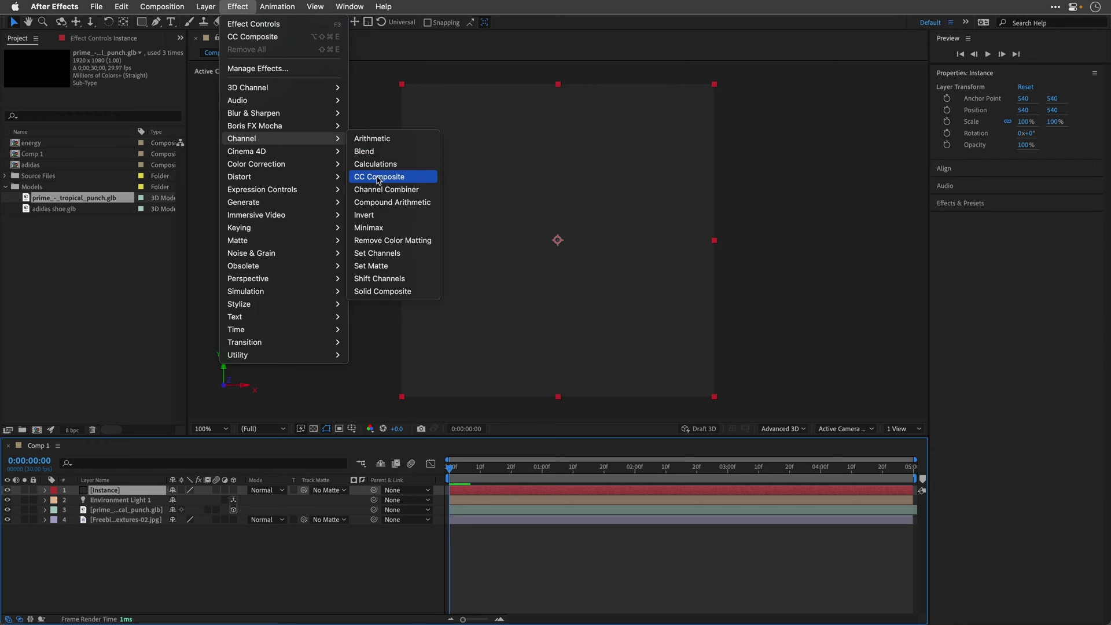
click(378, 178)
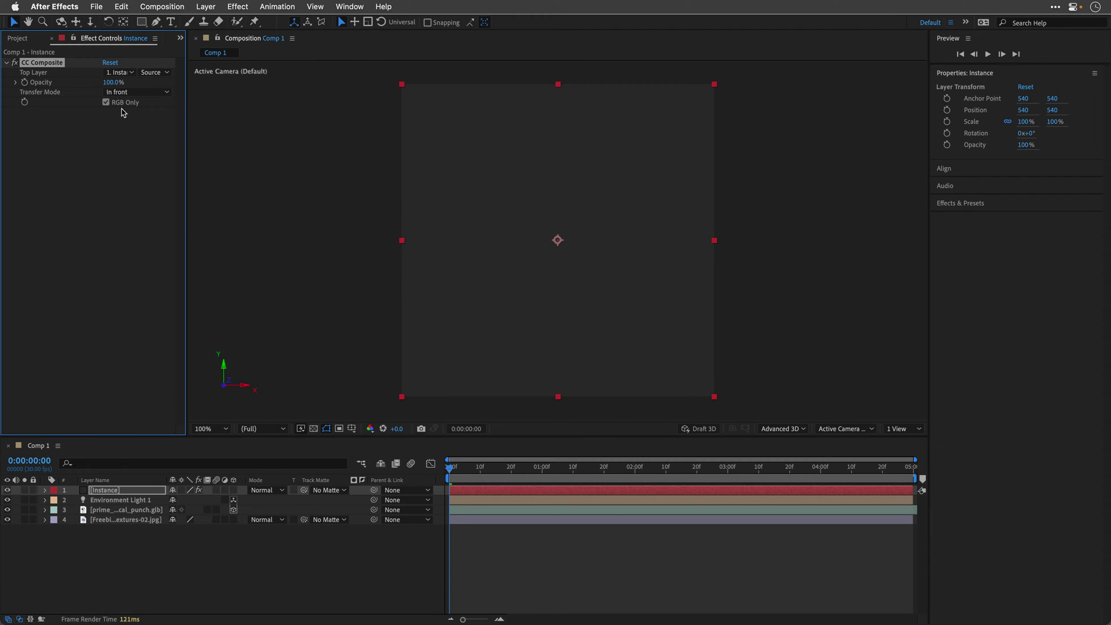
click(120, 74)
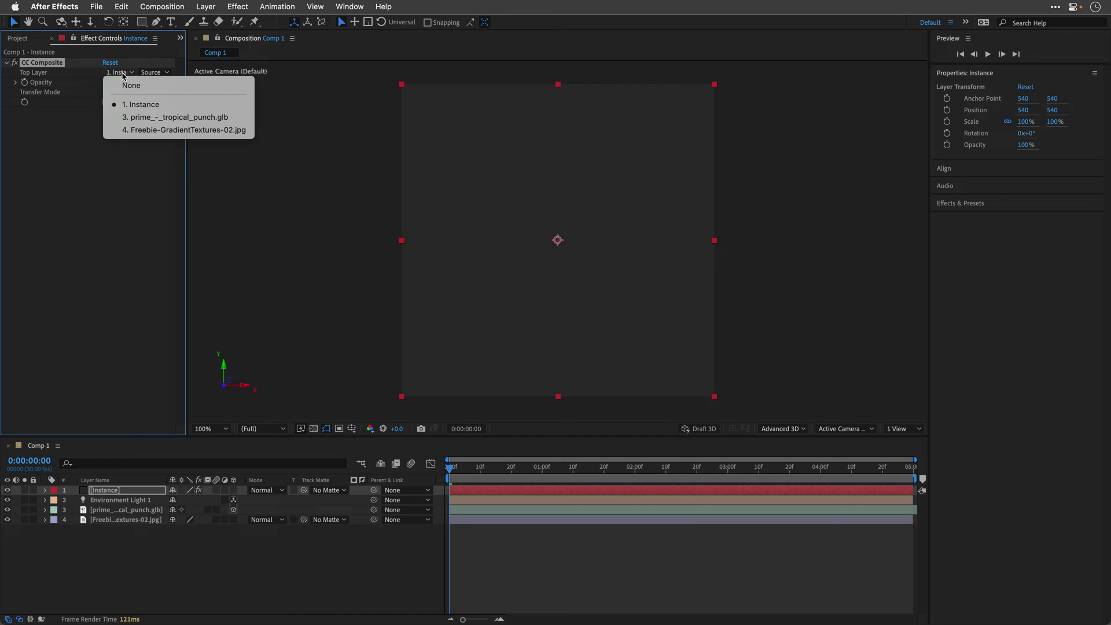
click(127, 117)
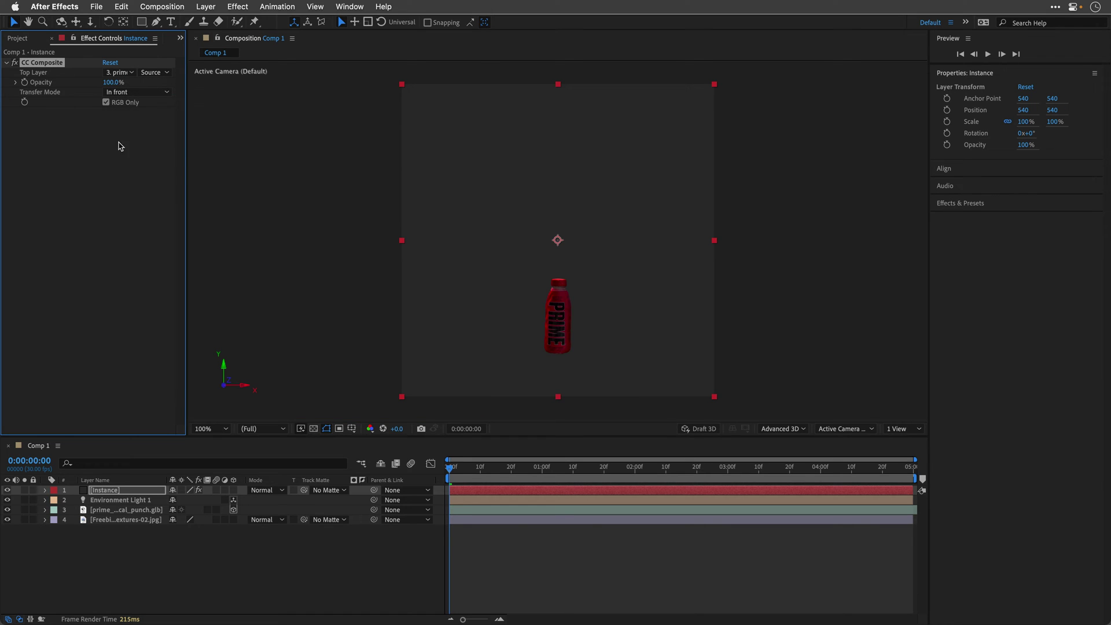
click(8, 511)
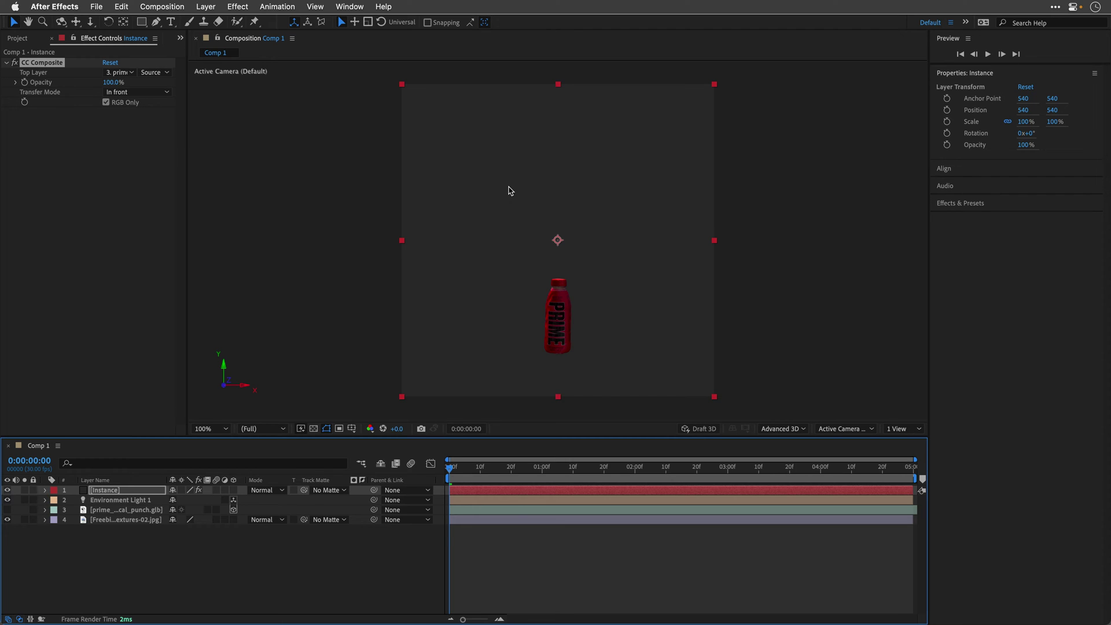
click(139, 92)
click(131, 105)
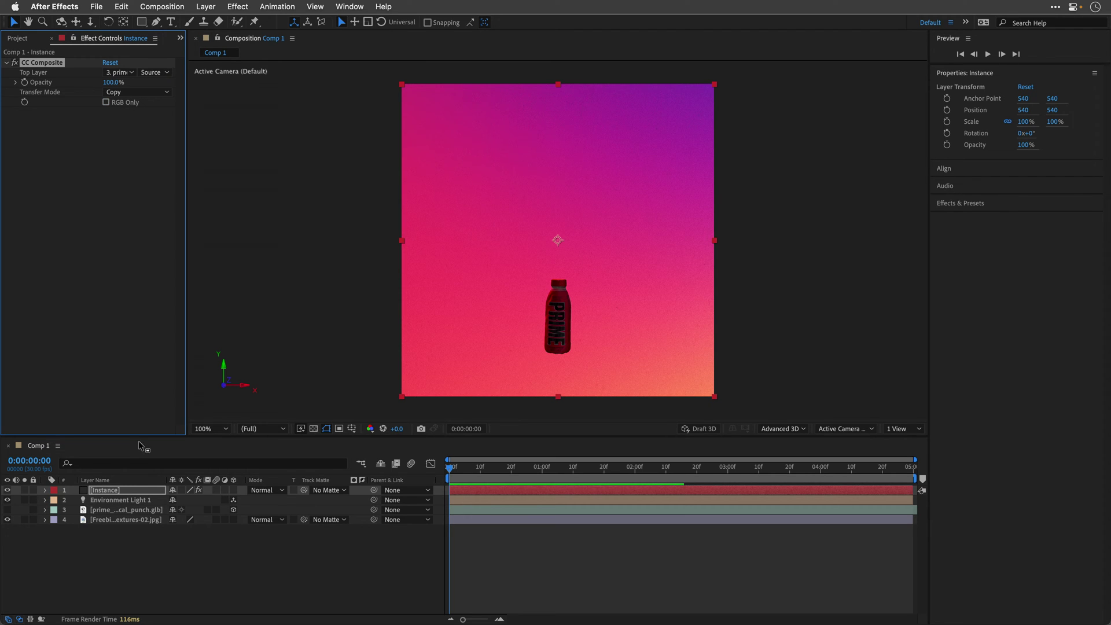
- Add an expression to the Instance layer's Rotation property
click(104, 493)
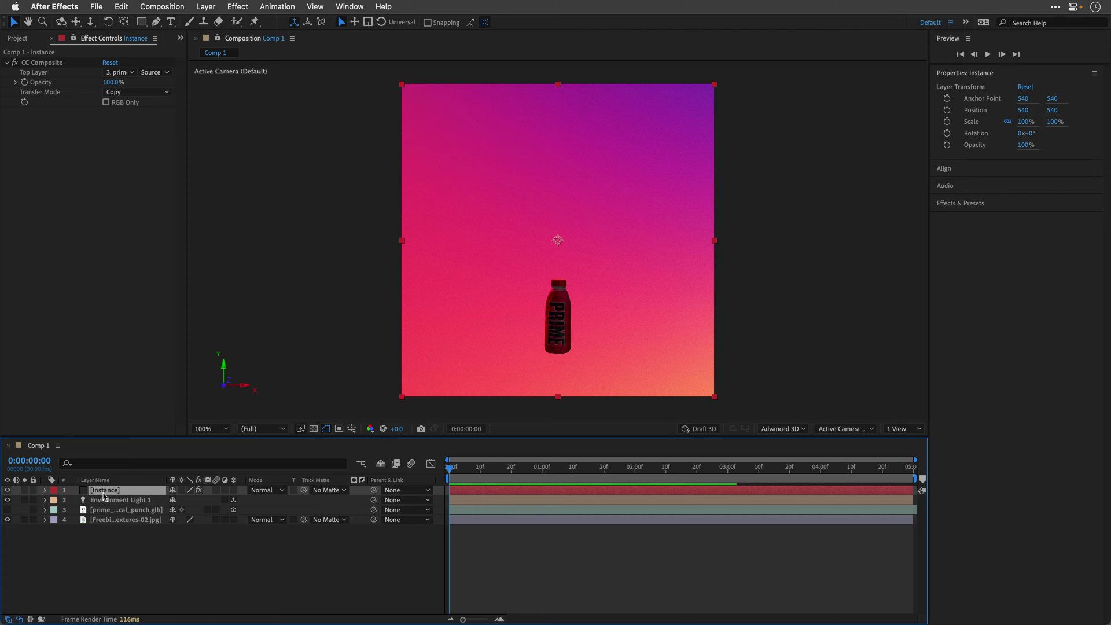
key(r)
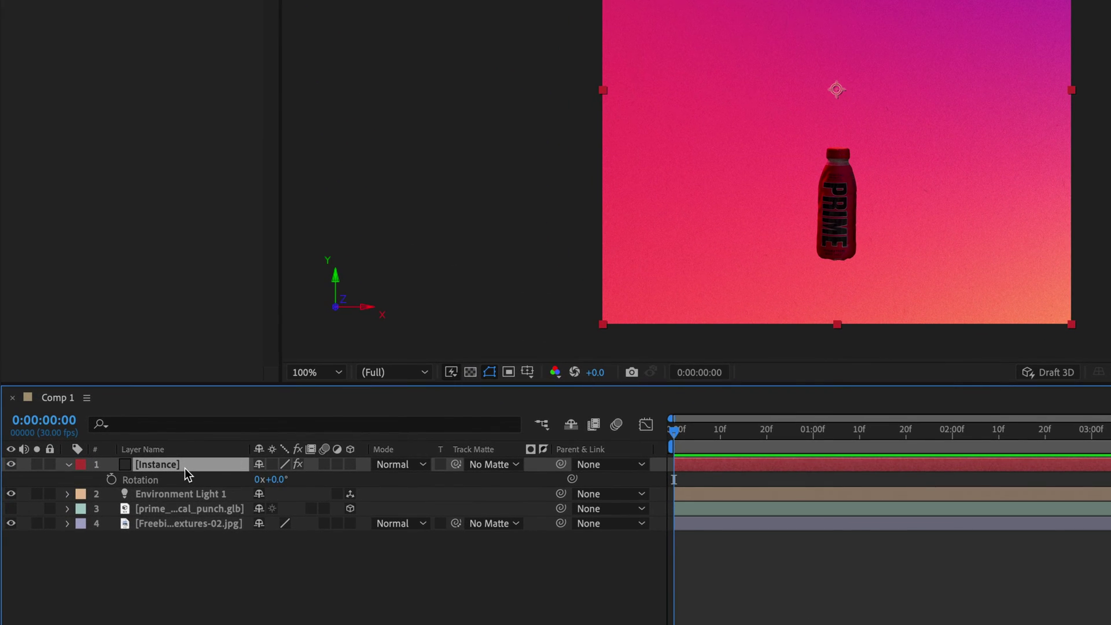
alt+click(112, 480)
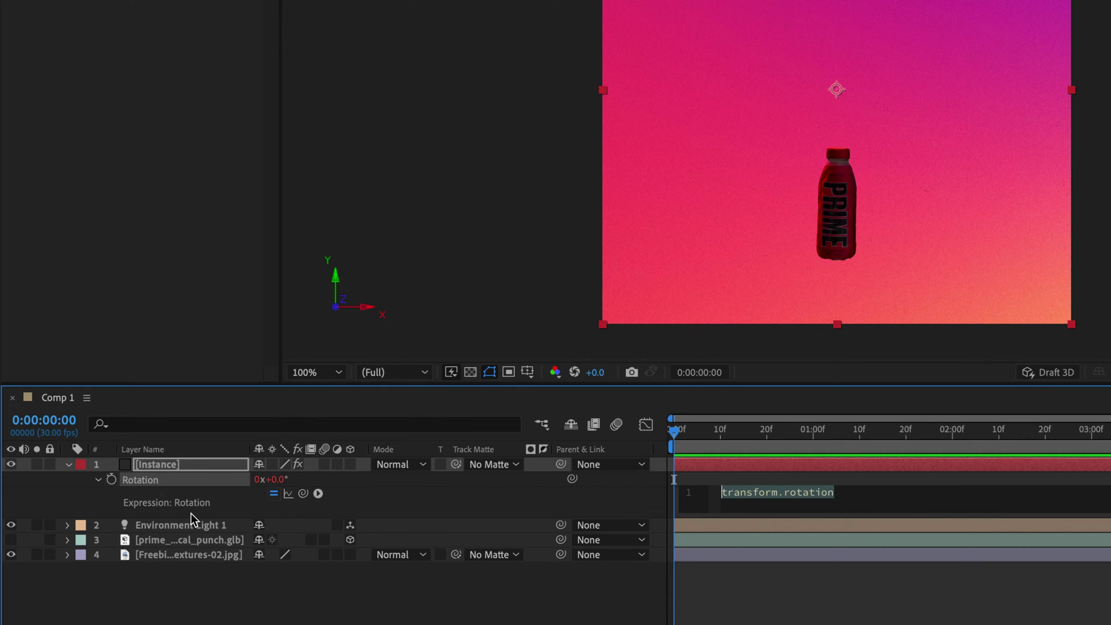
- Replace the Rotation expression with index*20
text(index*20)
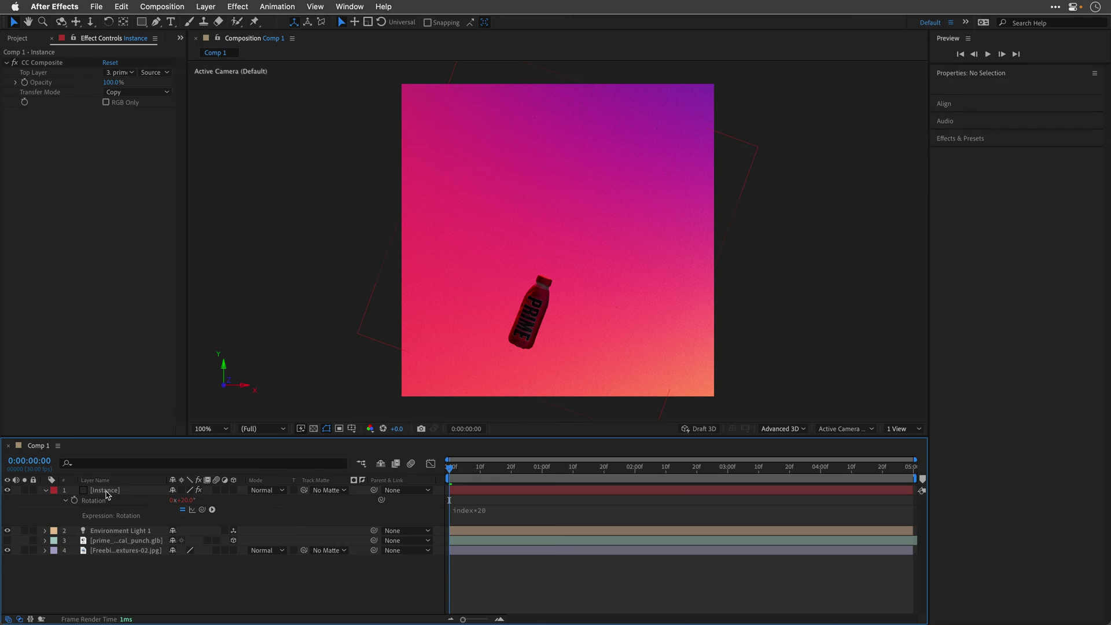
- Apply Color Balance (HLS) to the Instance layer and pick-whip its Hue to Rotation
click(152, 467)
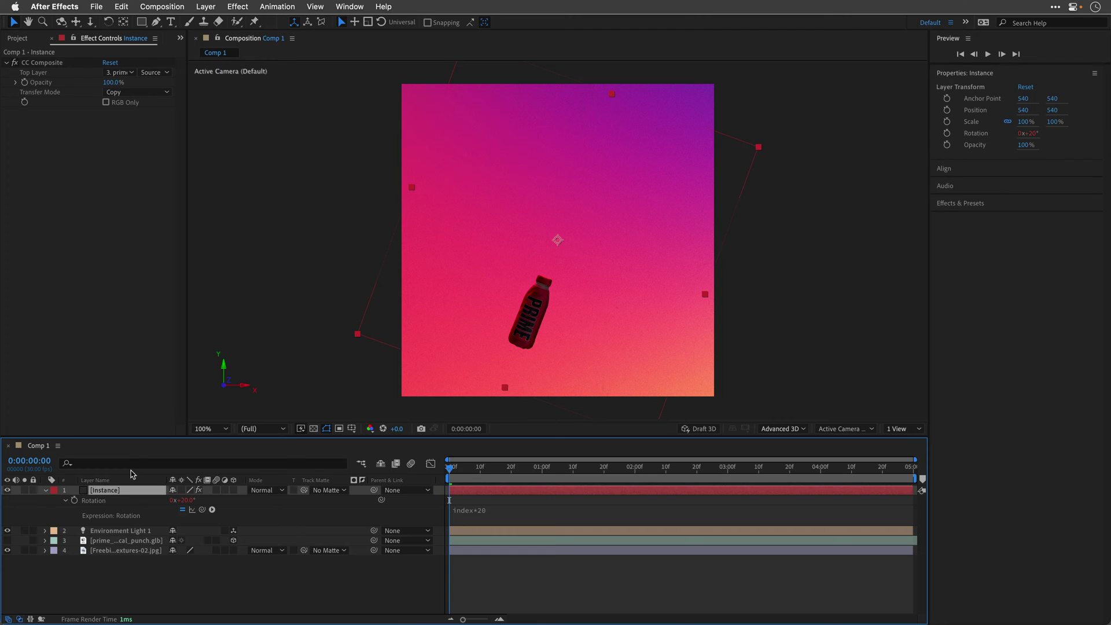
click(237, 7)
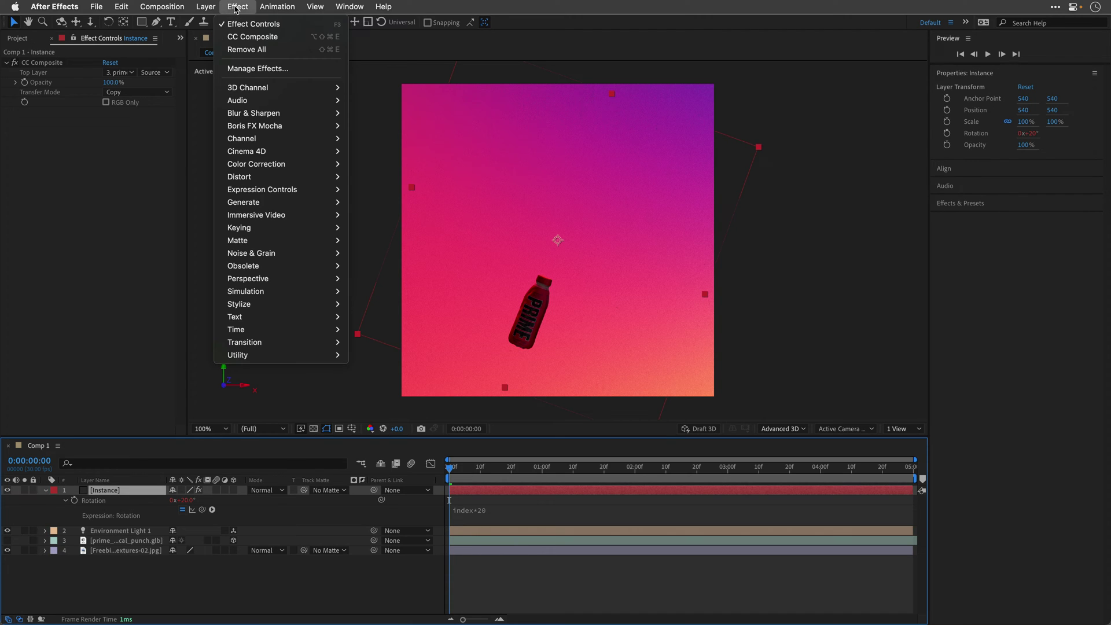
mouse_move(253, 168)
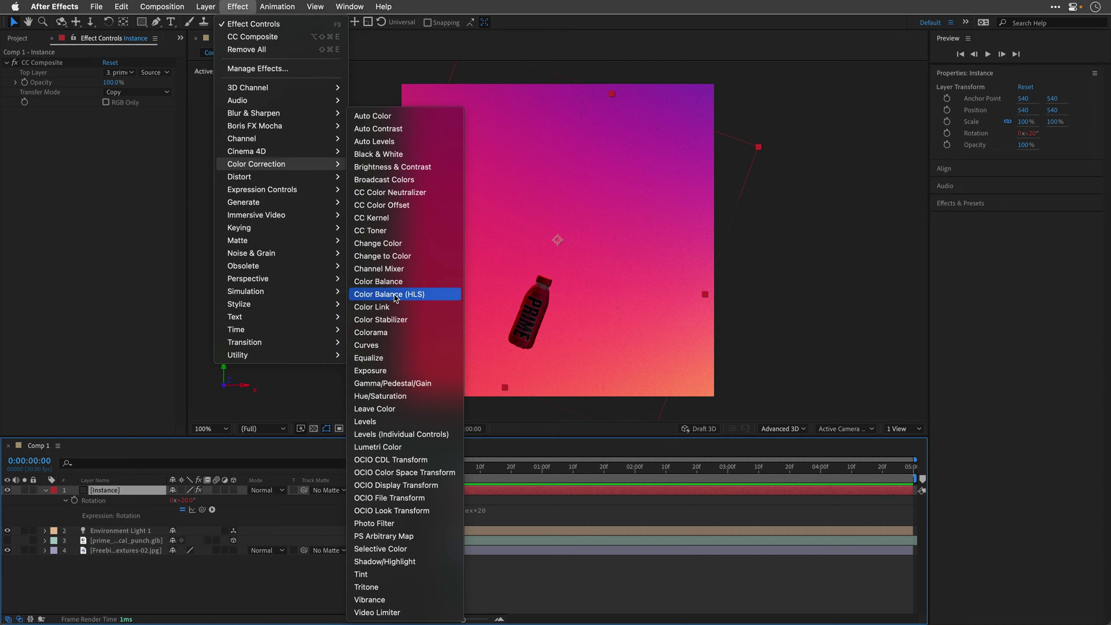
click(396, 296)
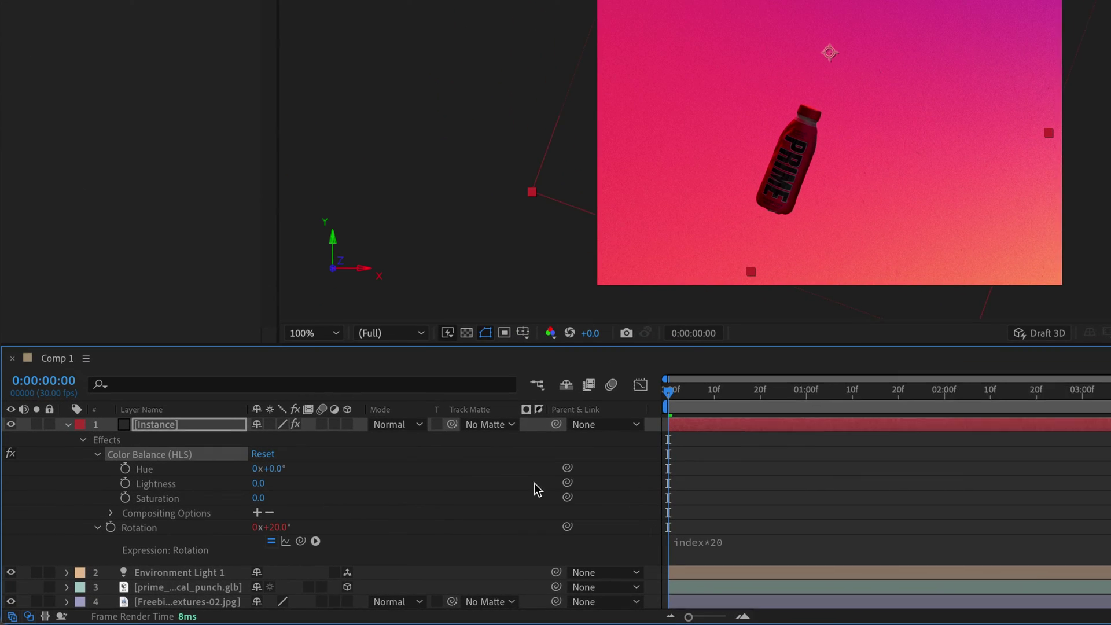
drag(575, 472, 148, 526)
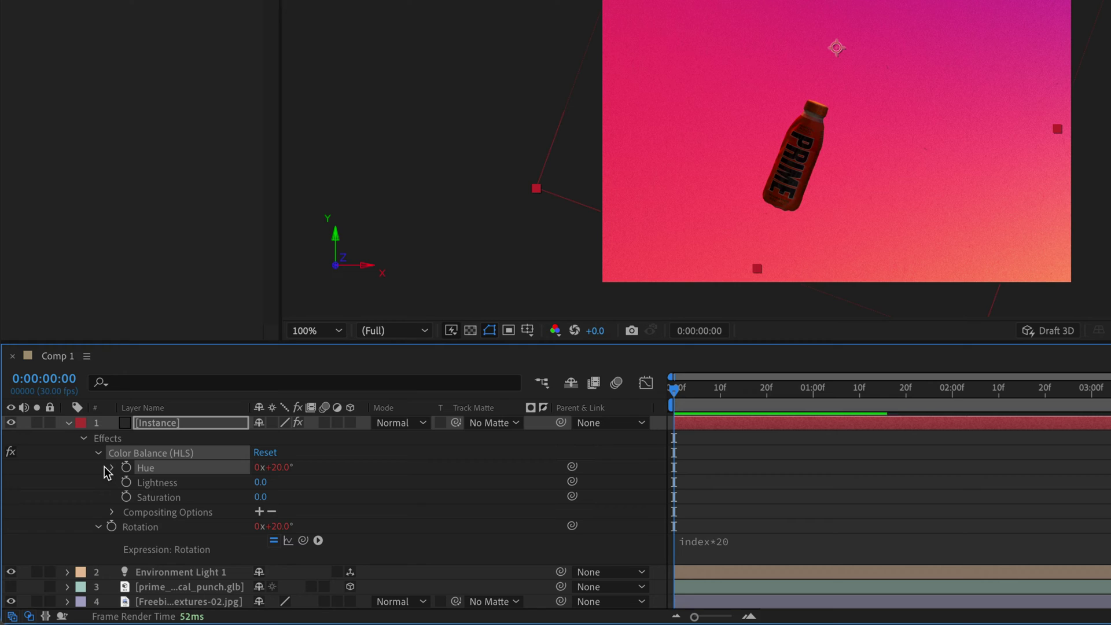
- Collapse the Instance layer and duplicate it repeatedly until rainbow bottles close the ring
click(84, 439)
click(69, 423)
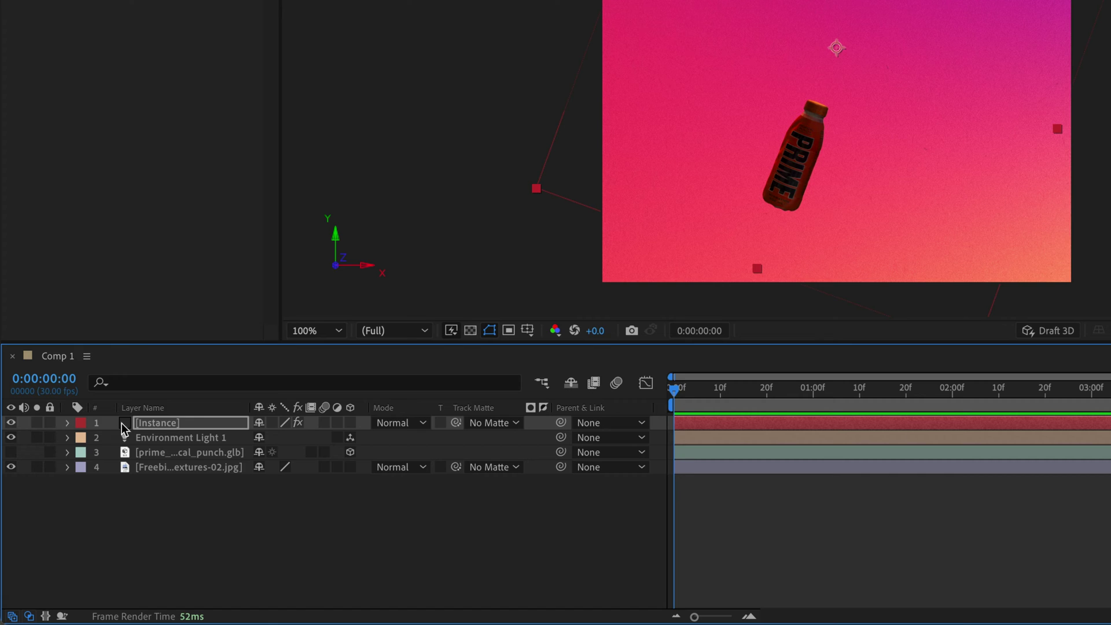
click(161, 422)
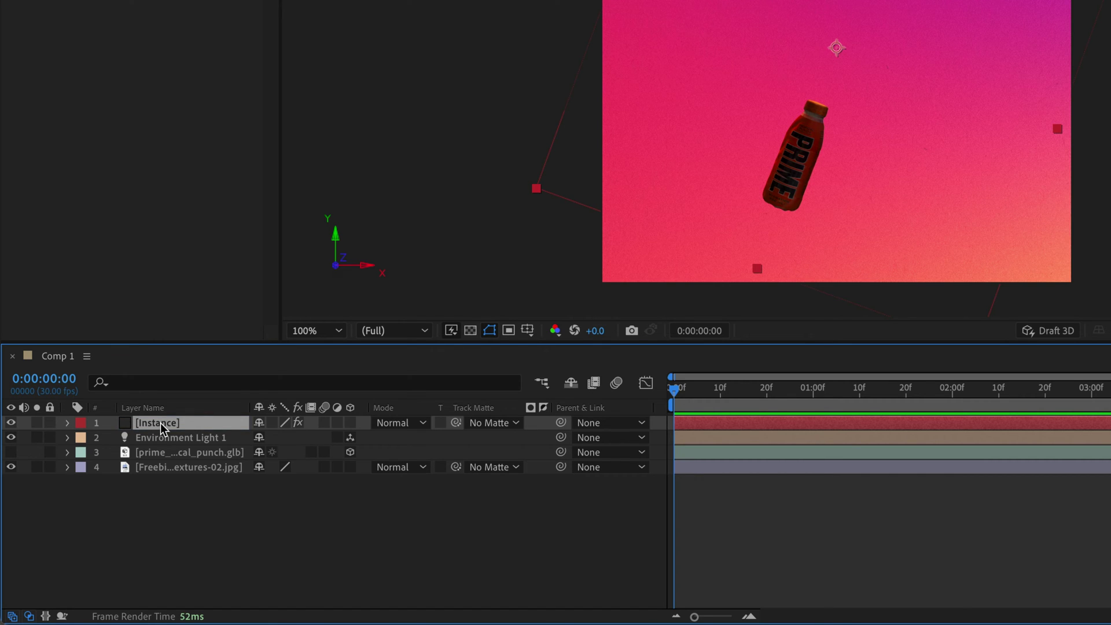
key(ctrl+d)
key(ctrl+d)
key(ctrl+d)
key(ctrl+d)
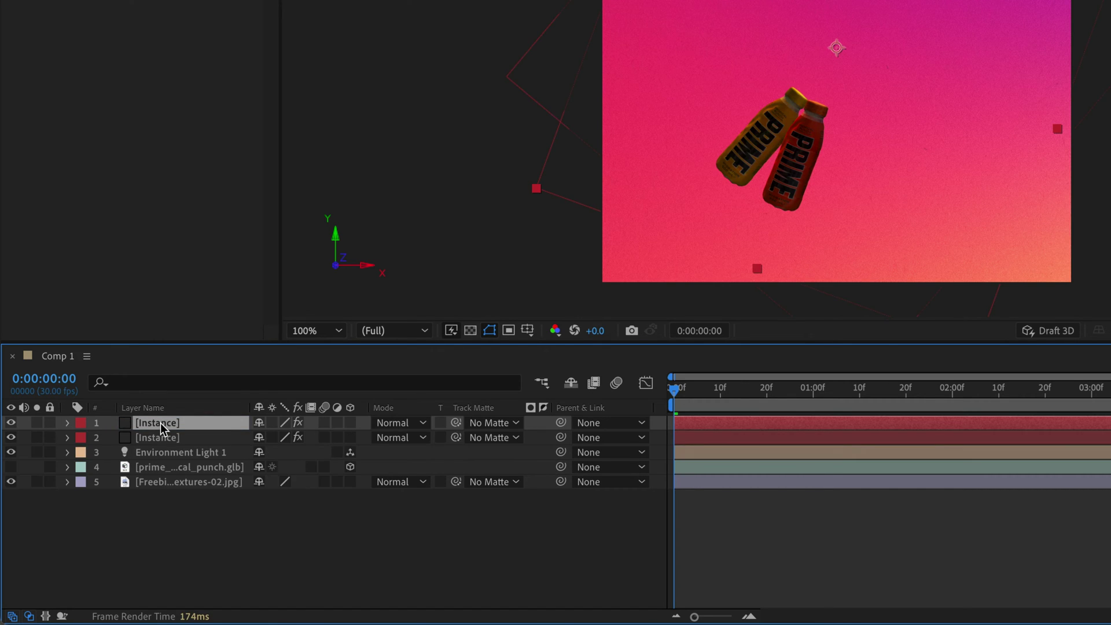
key(ctrl+d)
key(ctrl+d)
key(ctrl+d)
key(ctrl+d)
key(ctrl+d)
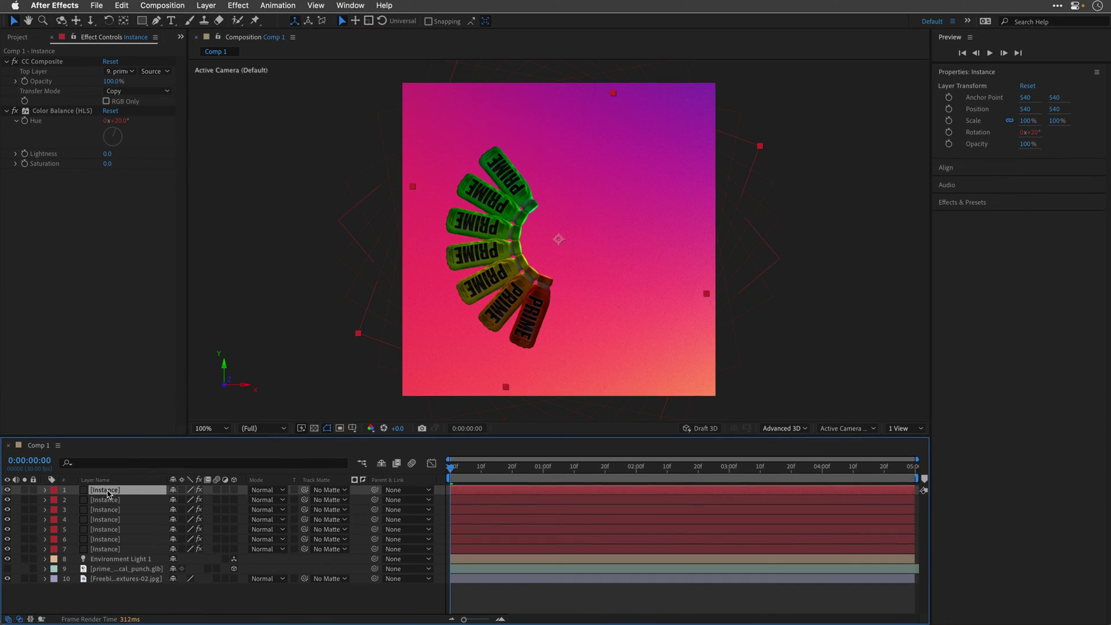
key(ctrl+d)
key(ctrl+d)
key(ctrl+d)
key(ctrl+d)
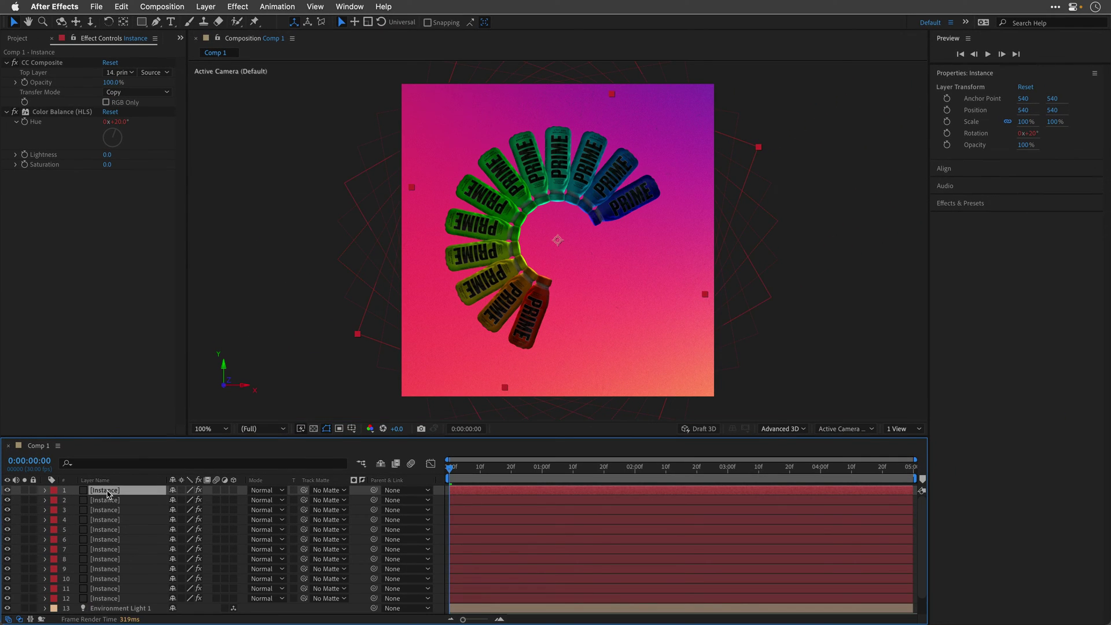
key(ctrl+d)
key(ctrl+d)
key(ctrl+d)
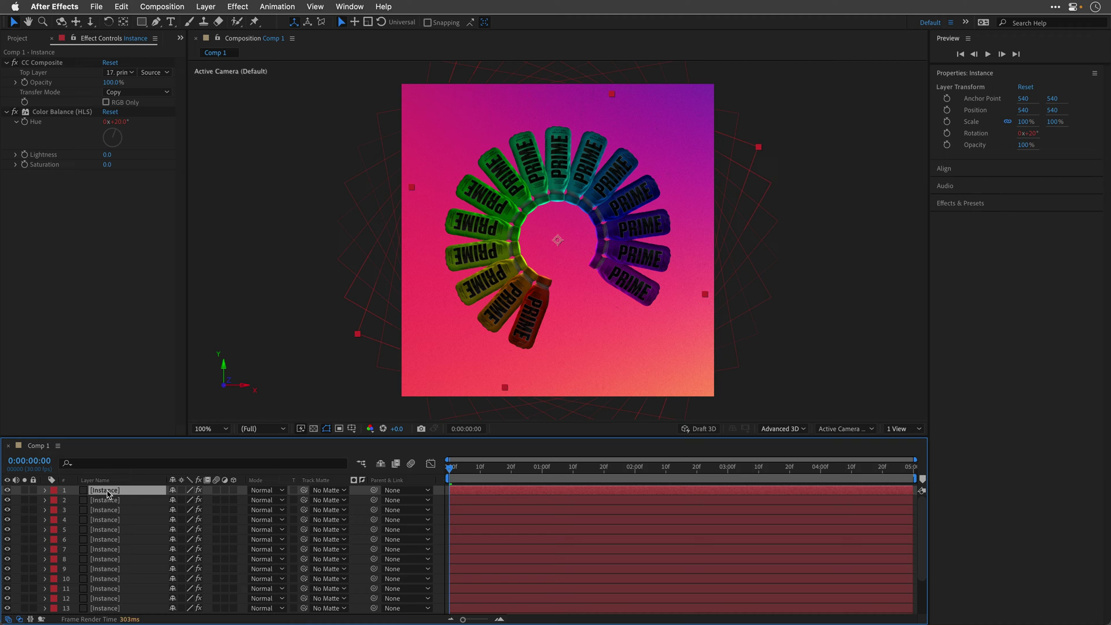
key(ctrl+d)
key(ctrl+d)
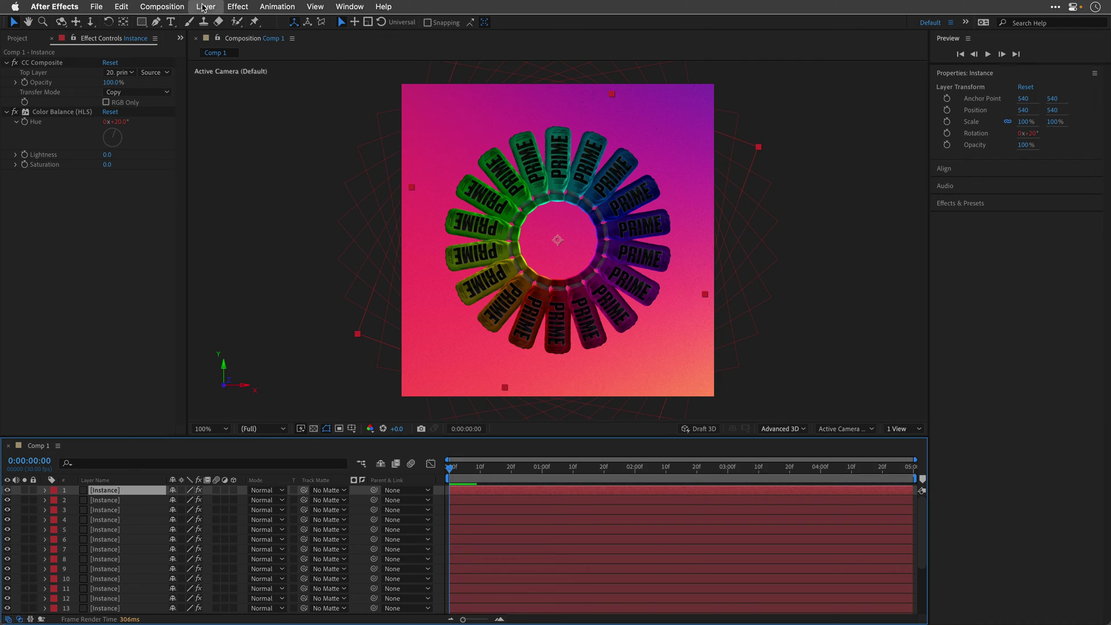
- Add Camera 1 using the 35mm preset
mouse_move(206, 28)
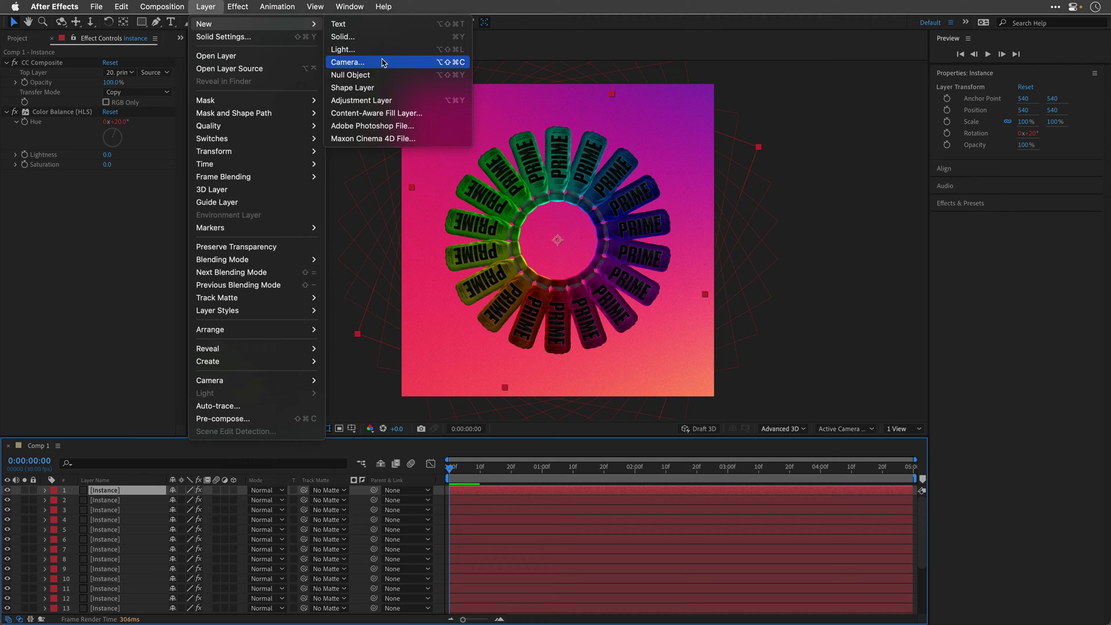
click(347, 62)
click(639, 238)
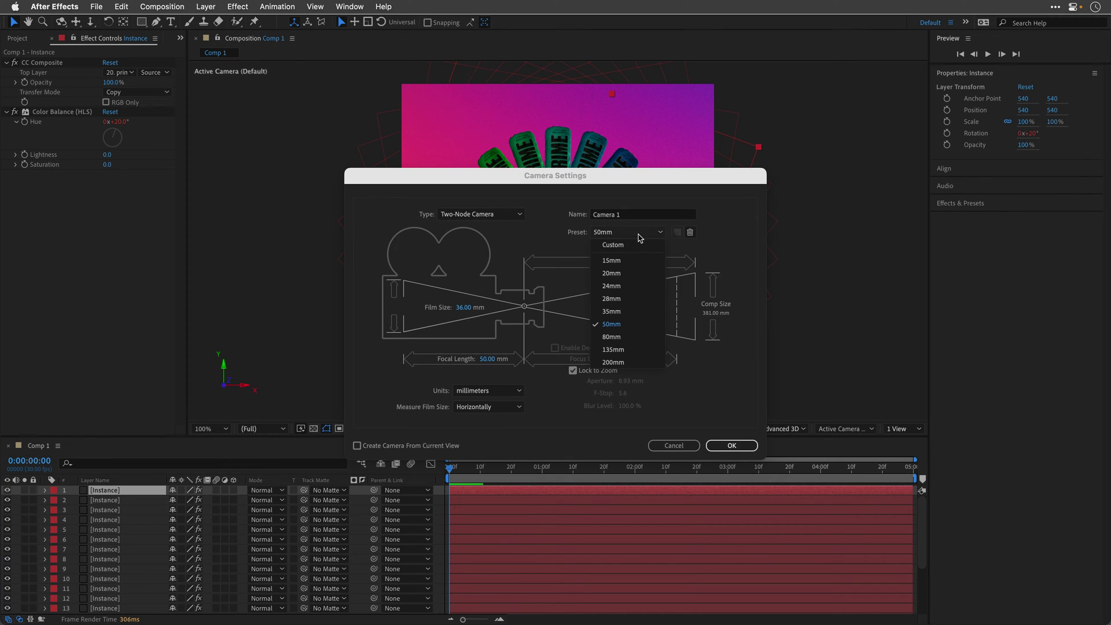
click(630, 316)
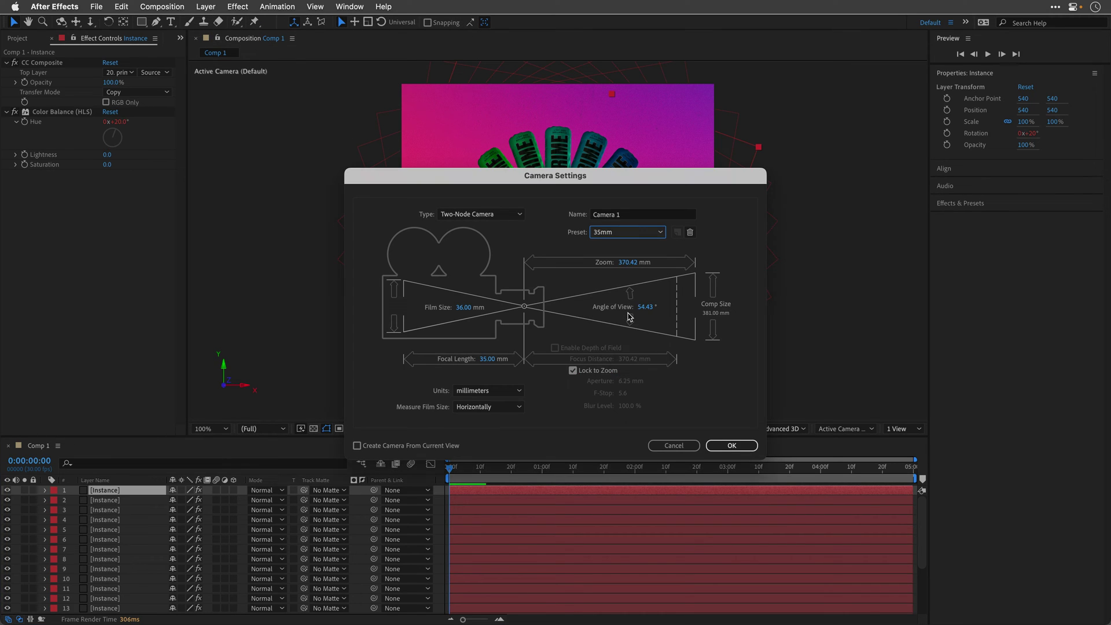
click(734, 450)
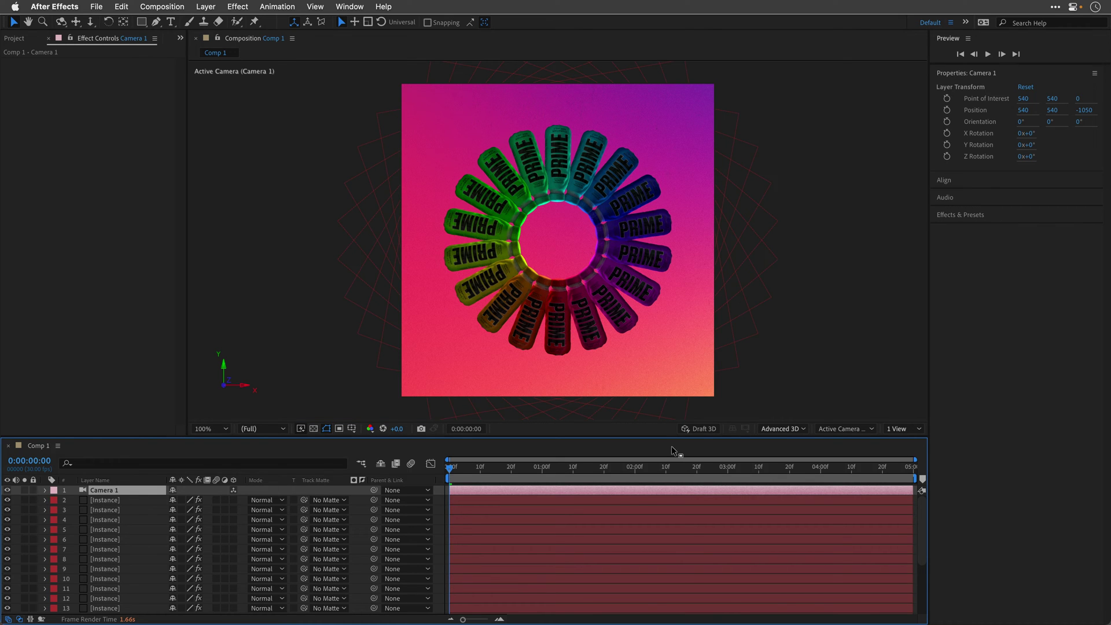
- Create an orbit null for Camera 1
right_click(91, 493)
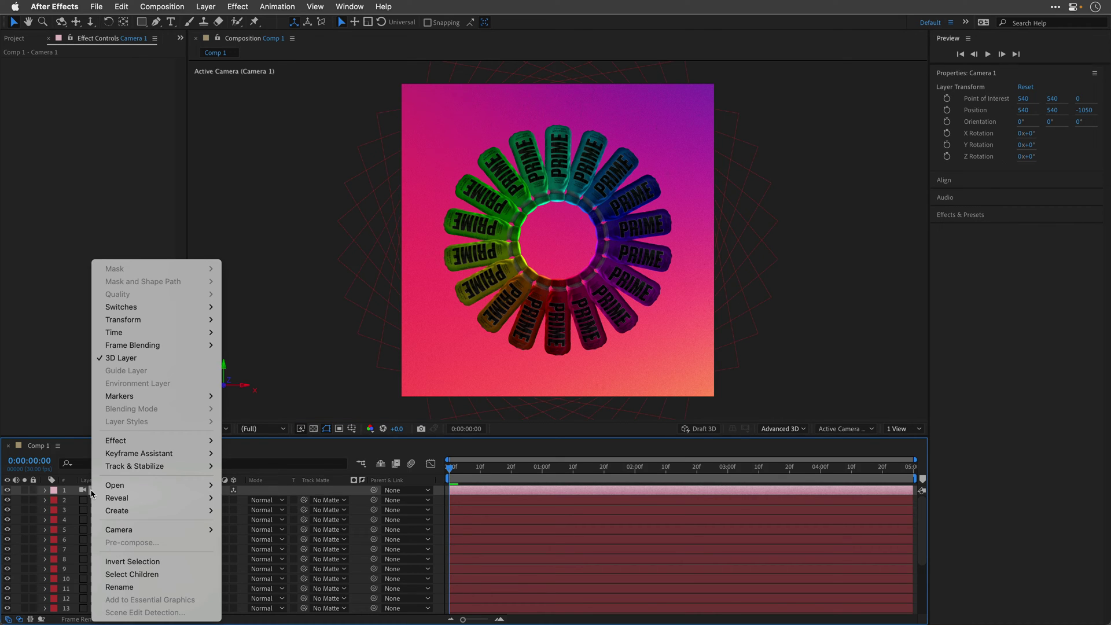
mouse_move(115, 531)
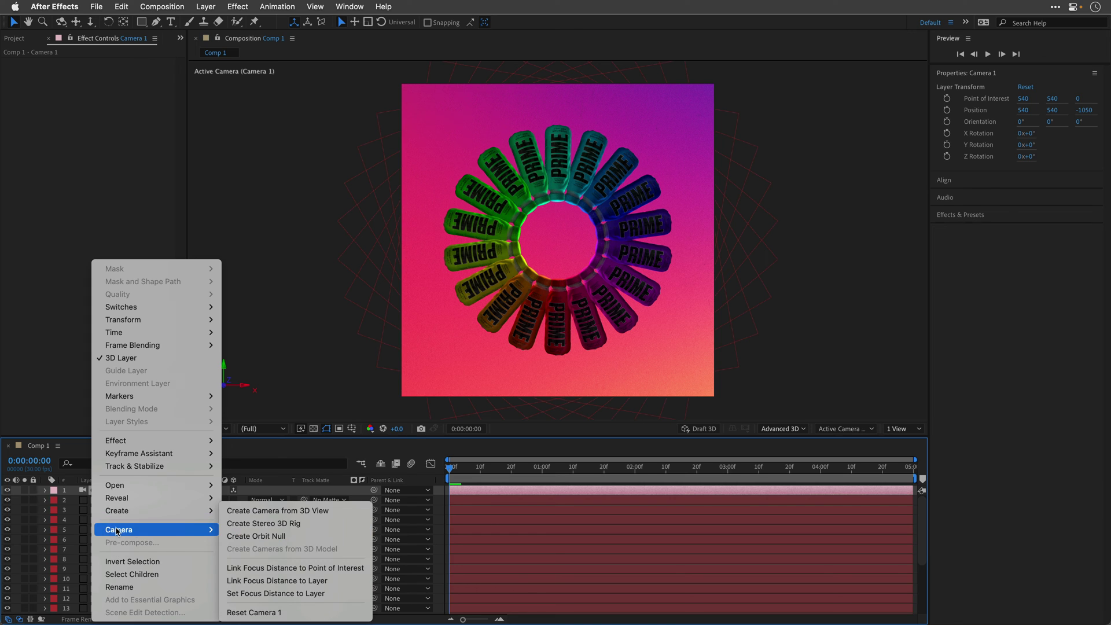
click(258, 537)
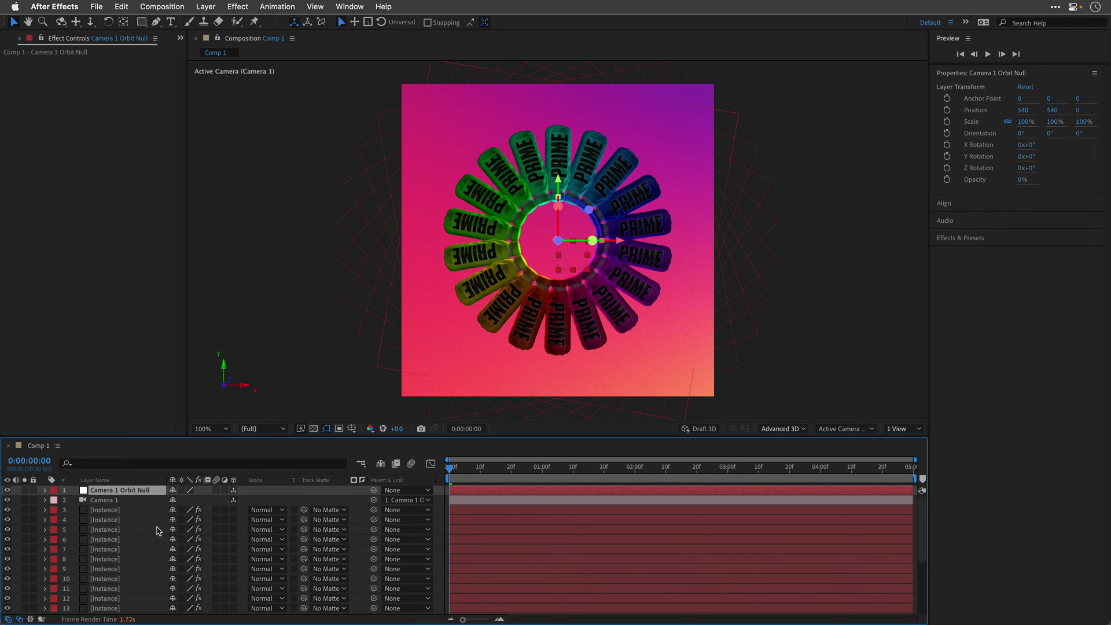
- Set first-frame keyframes on the orbit null's Position, Y Rotation and X Rotation, with X Rotation at -90°
click(44, 491)
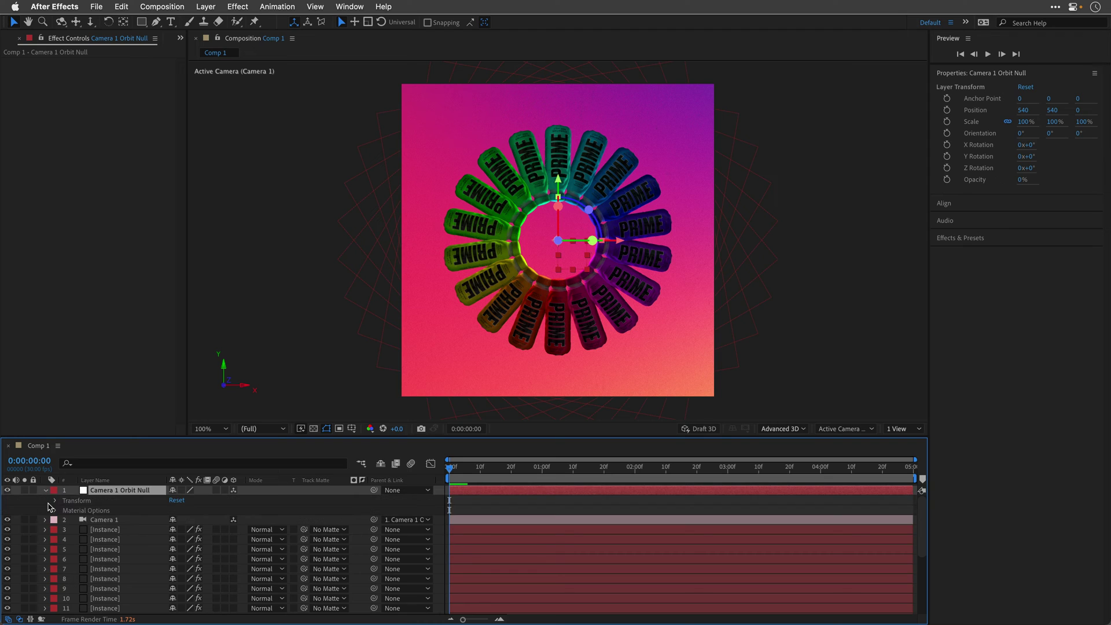
click(55, 501)
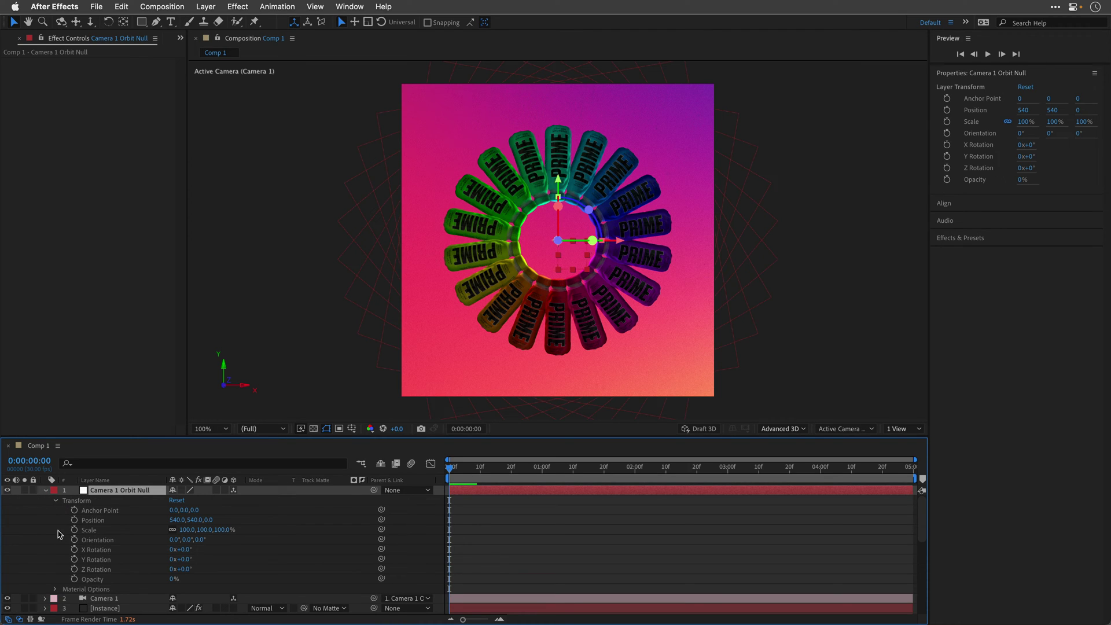
click(74, 521)
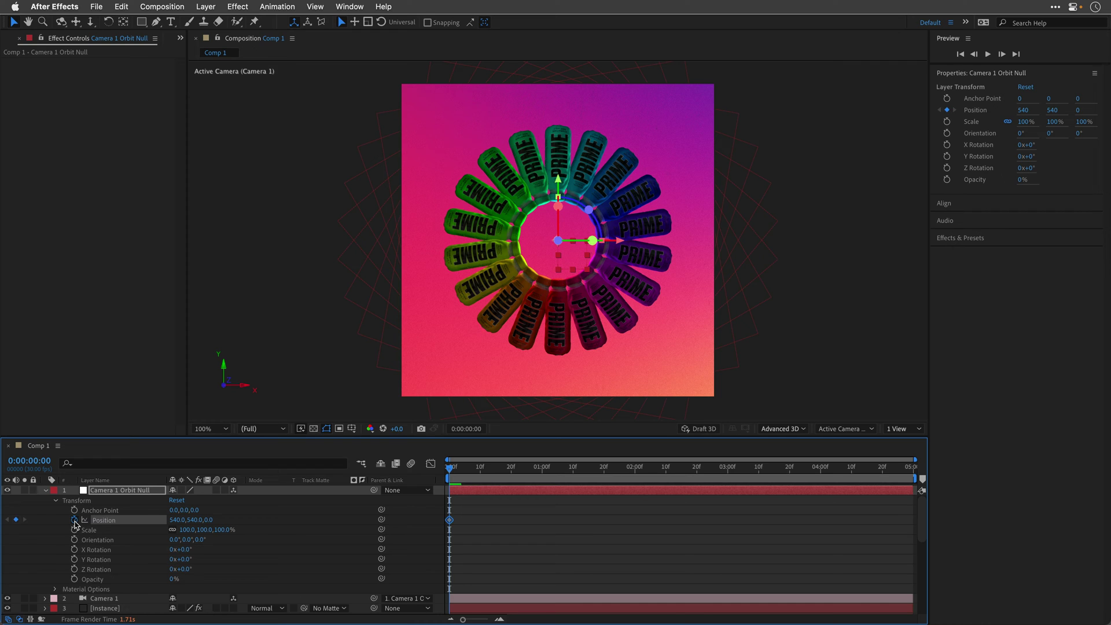
click(74, 559)
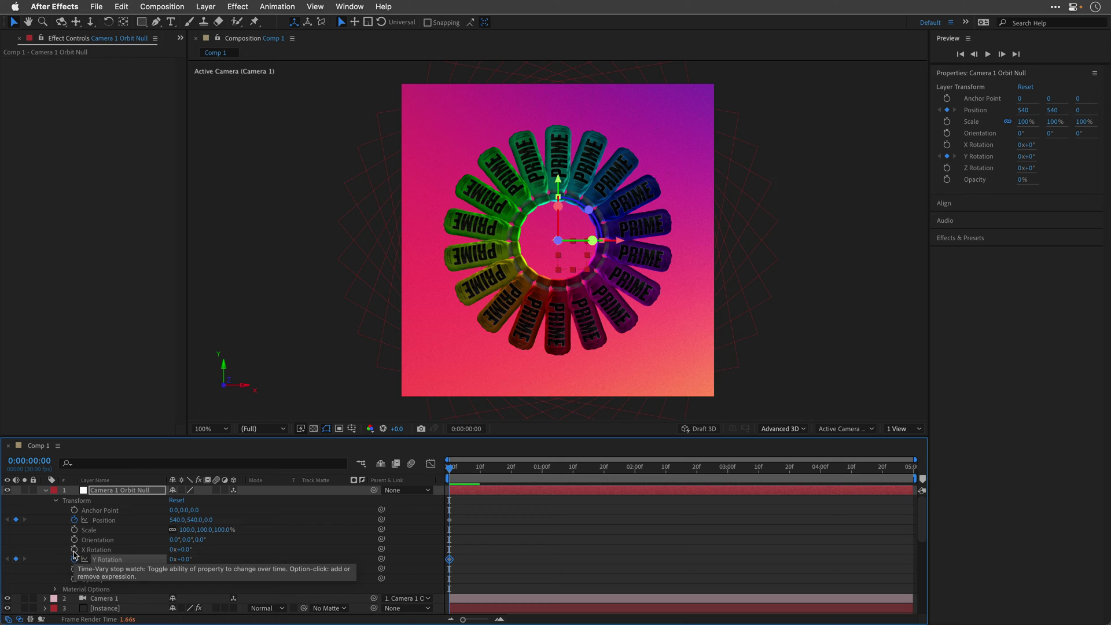
click(74, 550)
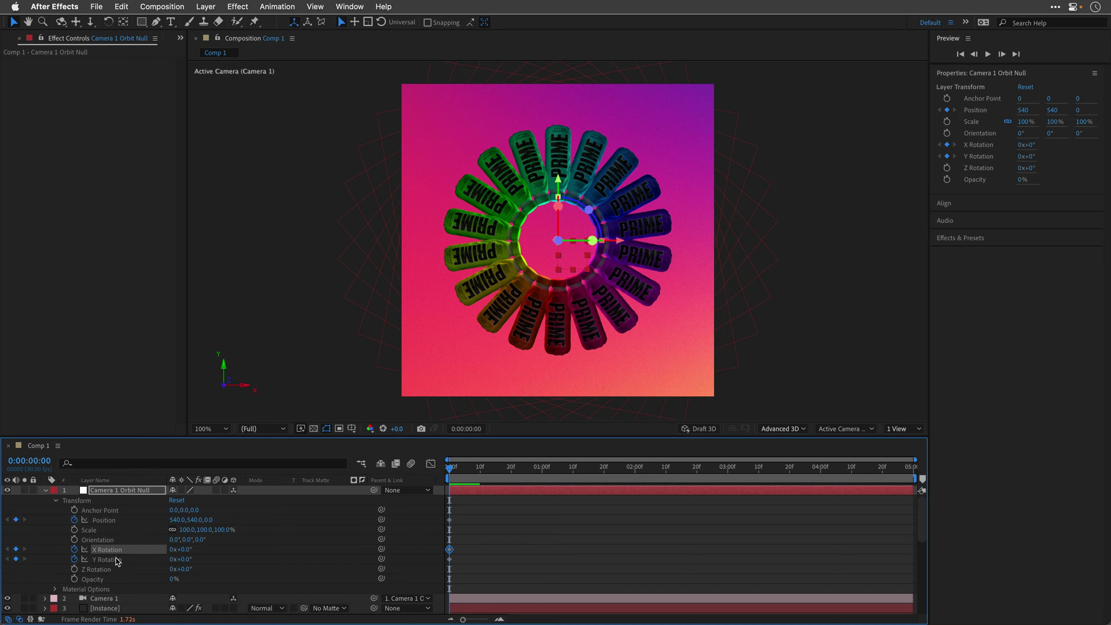
click(184, 550)
key(Return)
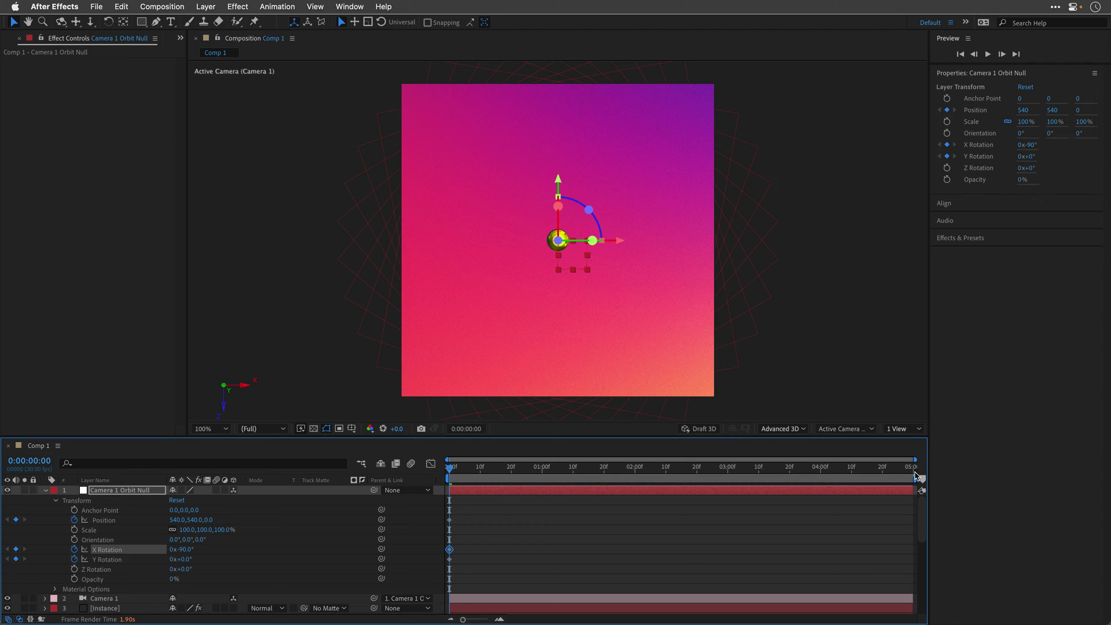
- On the last frame, set the orbit null's X Rotation to 0° and Y Rotation to -30°
click(914, 469)
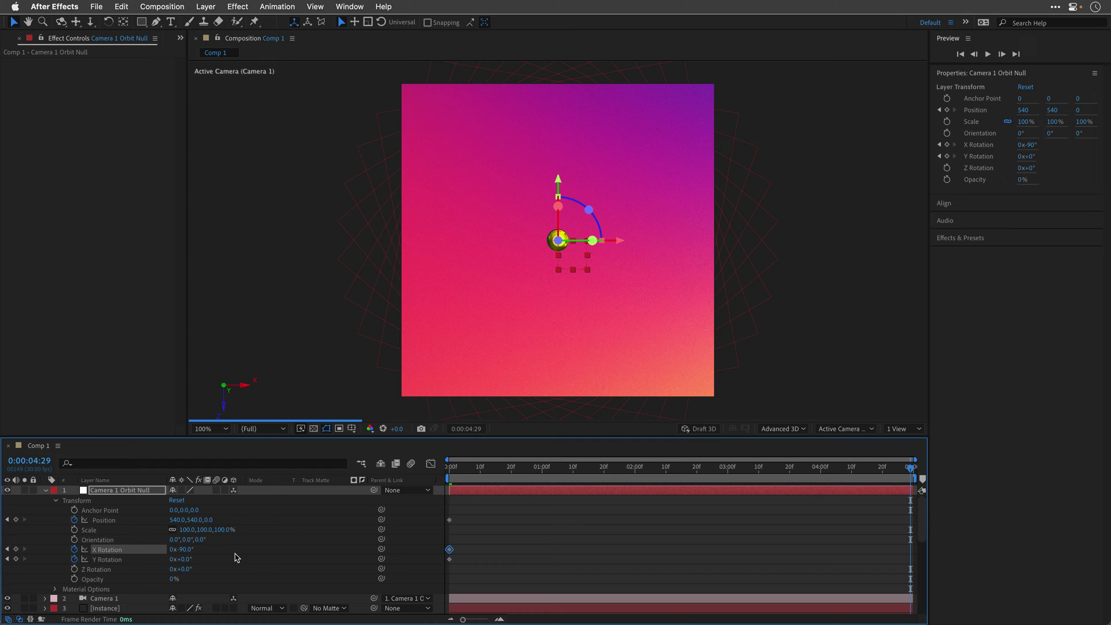
click(184, 549)
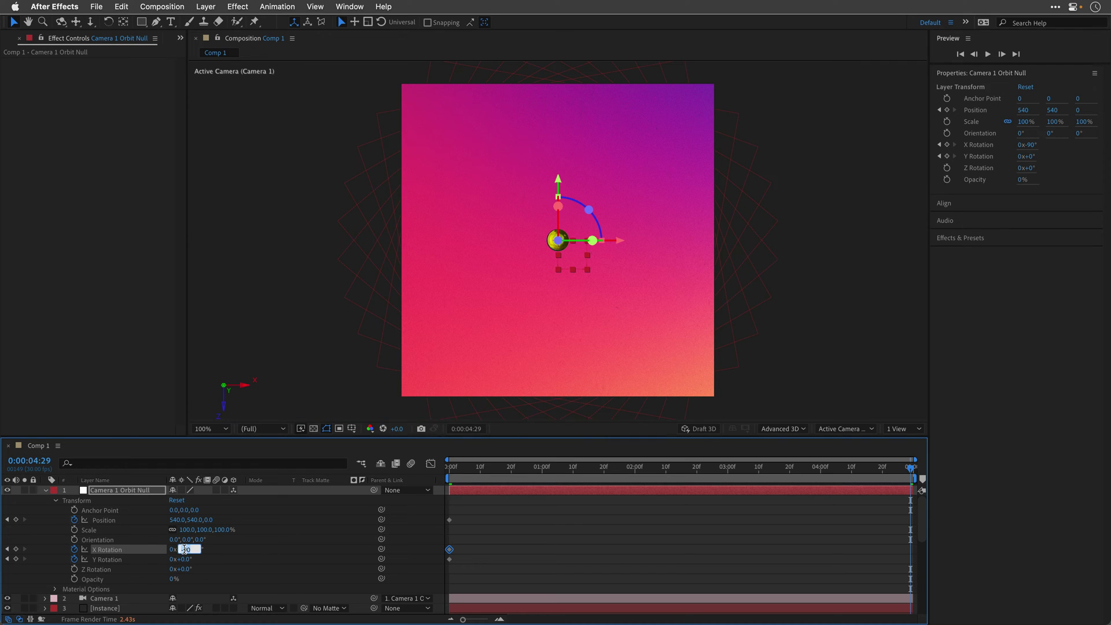
text(0)
key(Tab)
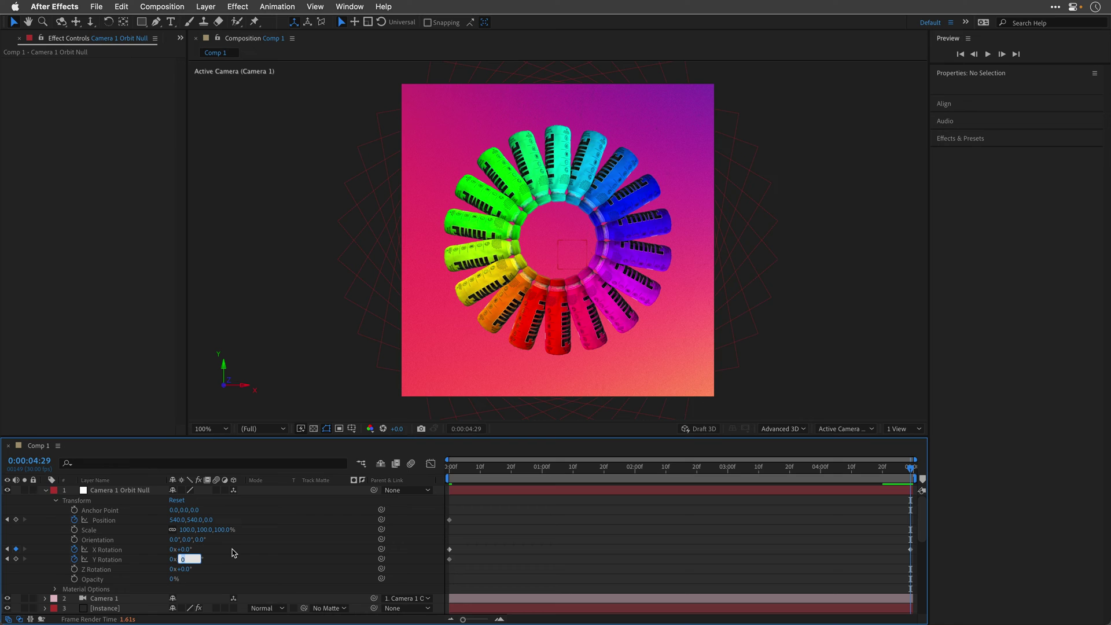
text(-30)
key(Return)
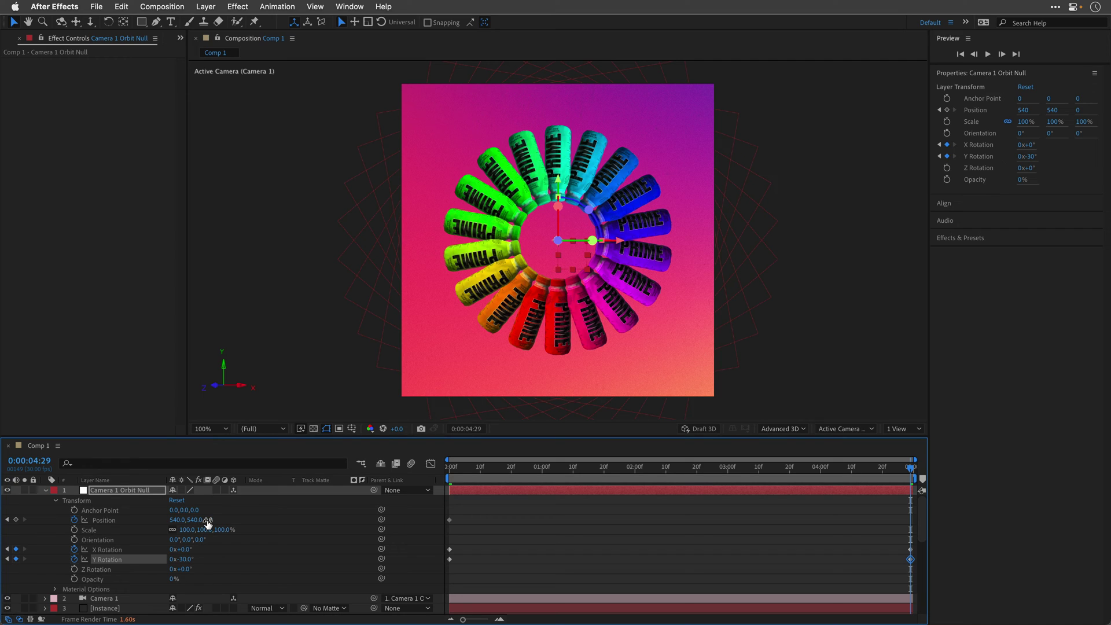
- Set the orbit null's ending Position Z to 200
drag(207, 521, 307, 523)
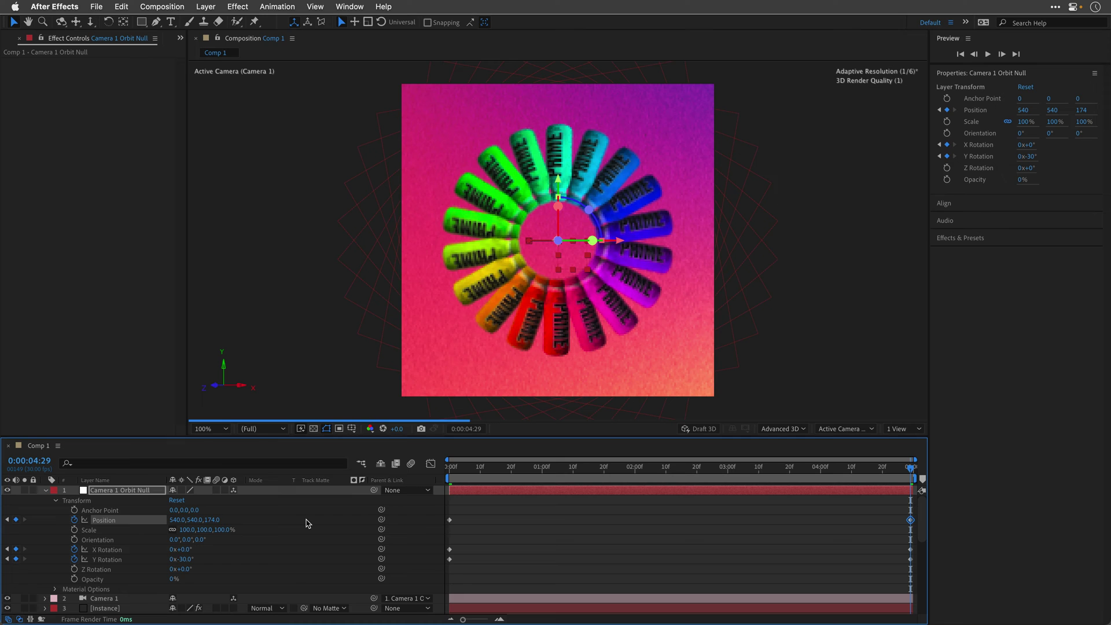
drag(215, 523, 227, 524)
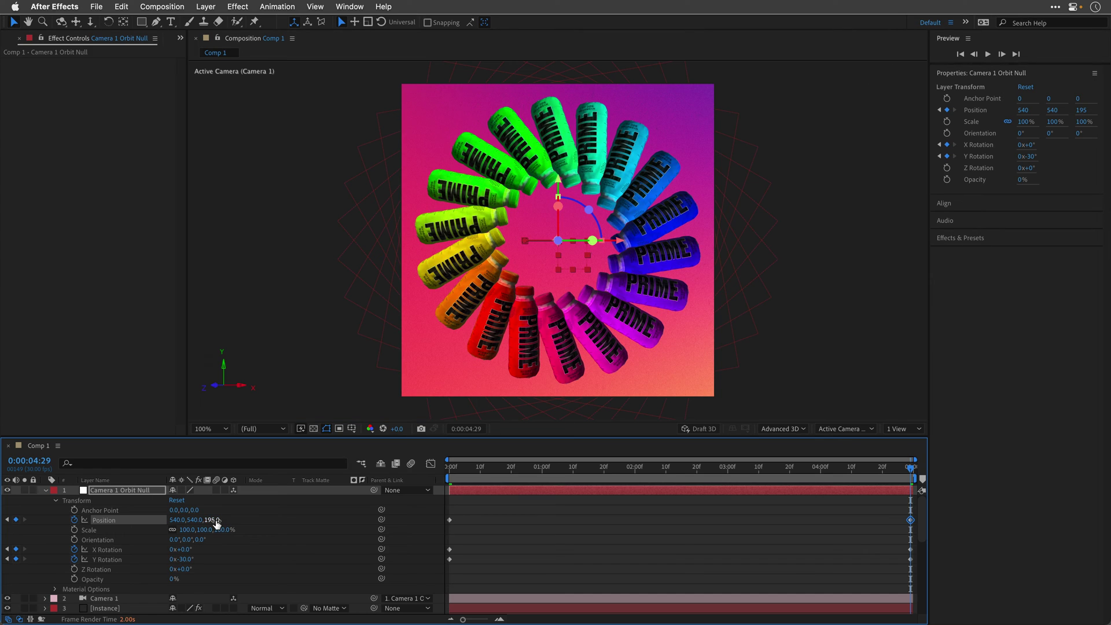
click(213, 520)
text(200)
key(Return)
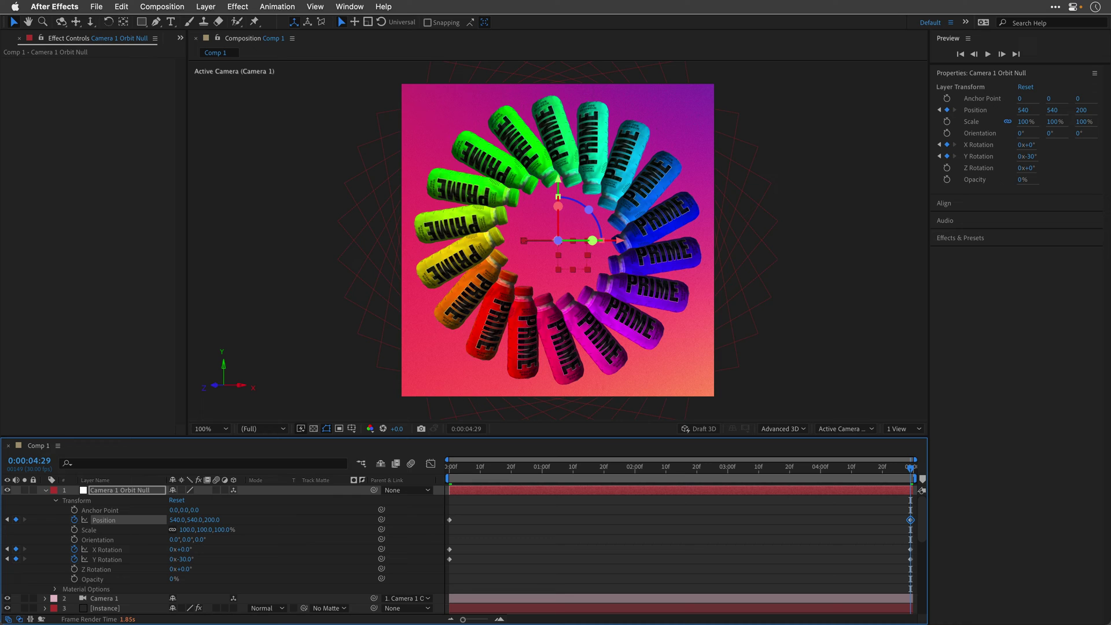
- Apply Easy Ease (F9) to the orbit null's Position, X Rotation and Y Rotation keyframes
click(452, 468)
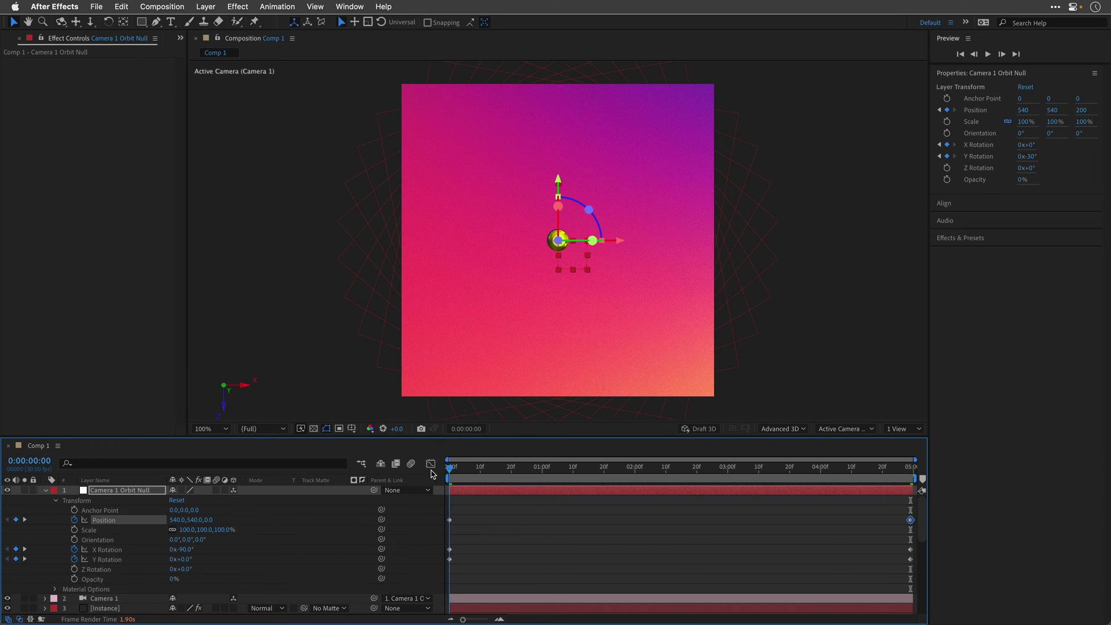
click(107, 550)
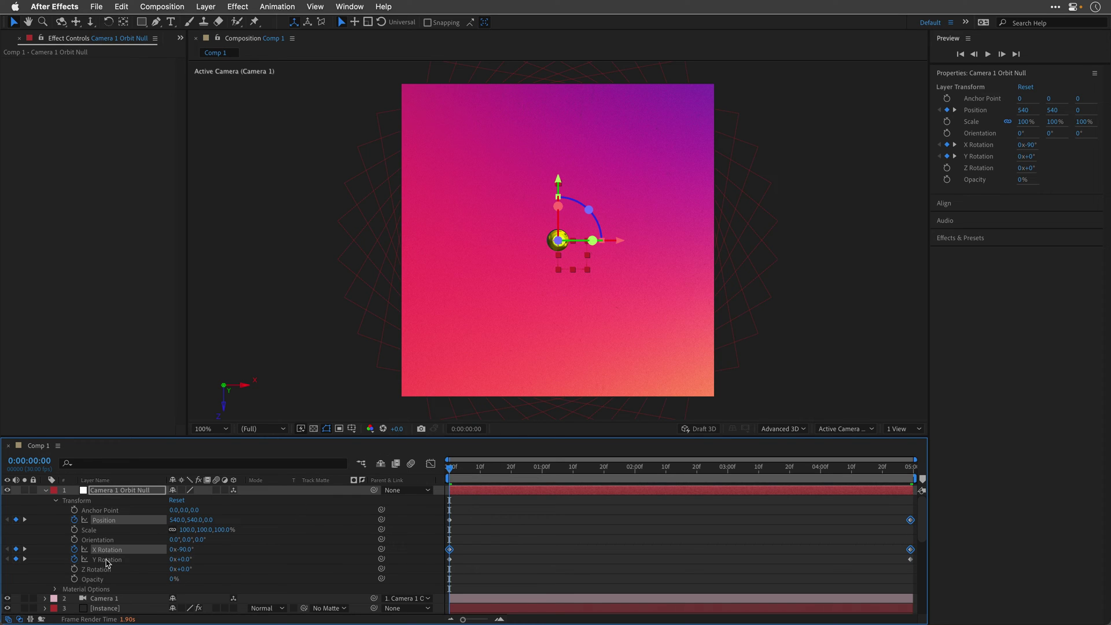
shift+click(107, 560)
key(u)
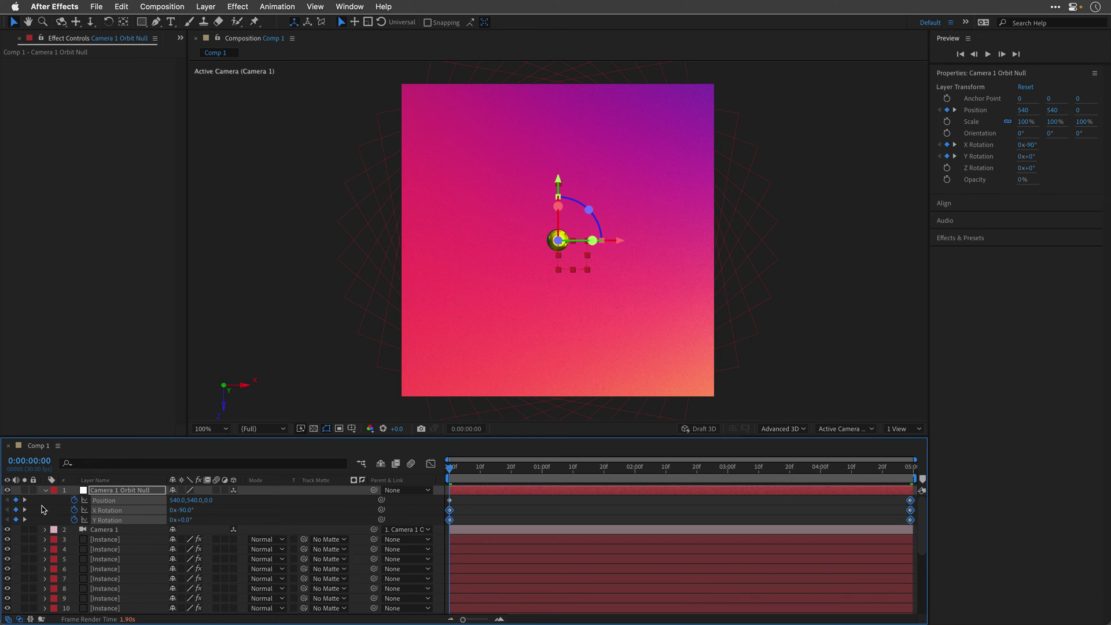
click(46, 509)
click(109, 502)
shift+click(107, 514)
shift+click(108, 520)
key(F9)
- In the speed graph, drag the final keyframes' influence left so the orbit peaks early and eases out slowly
click(431, 465)
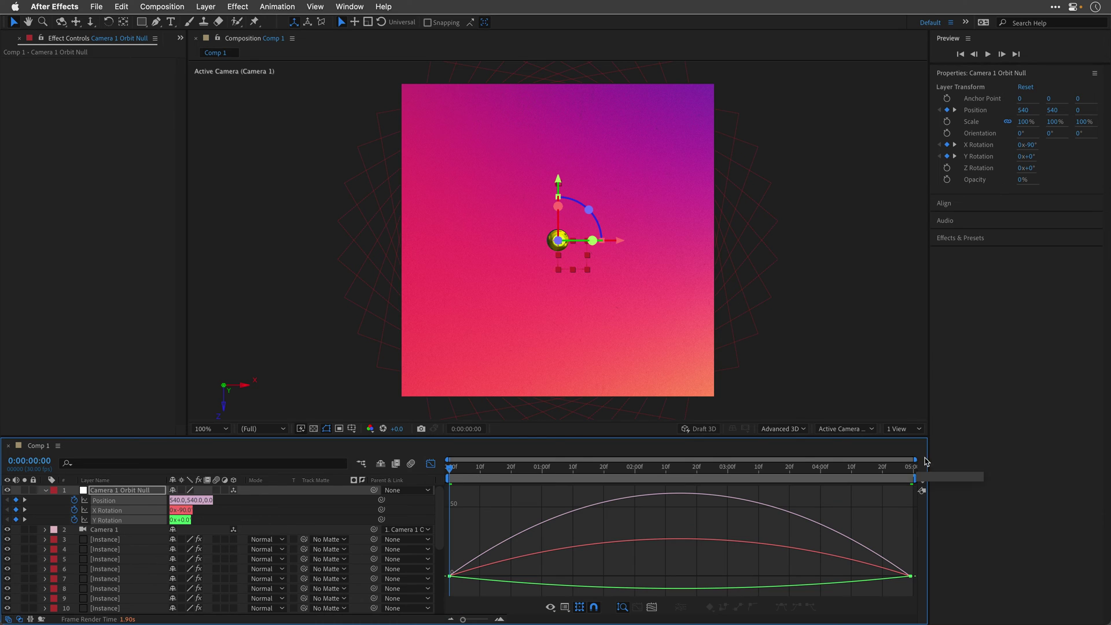
click(912, 467)
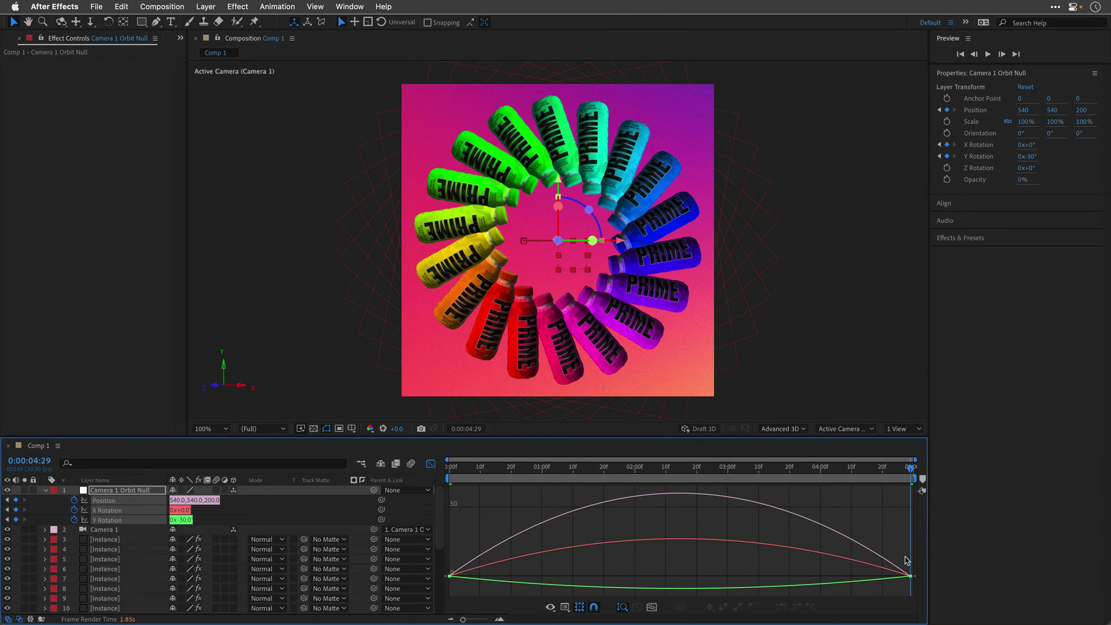
drag(907, 561, 921, 594)
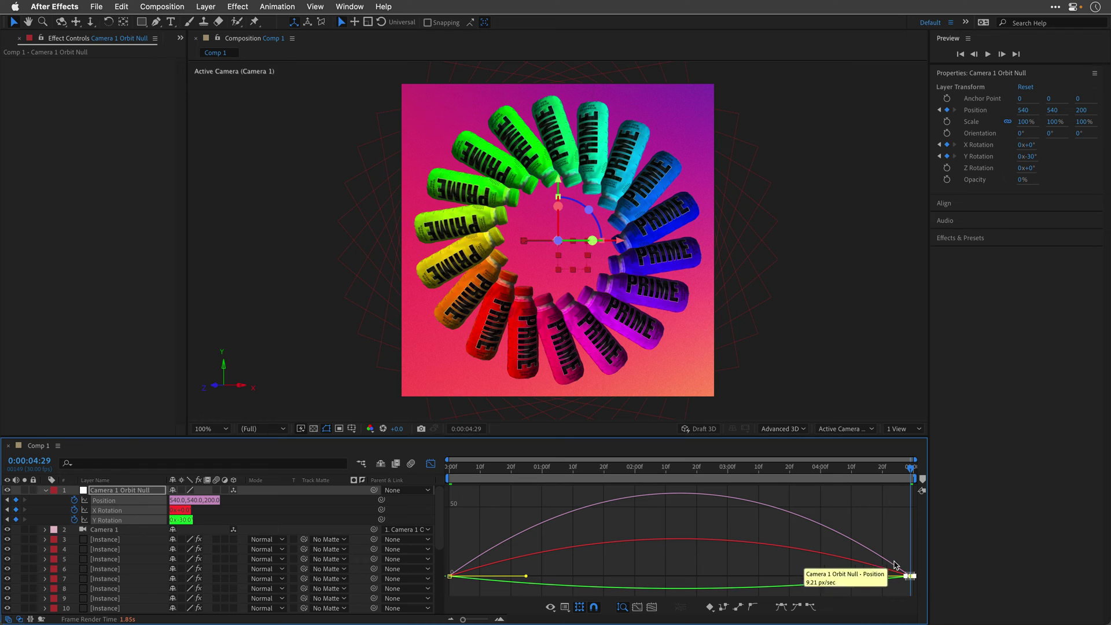
click(566, 608)
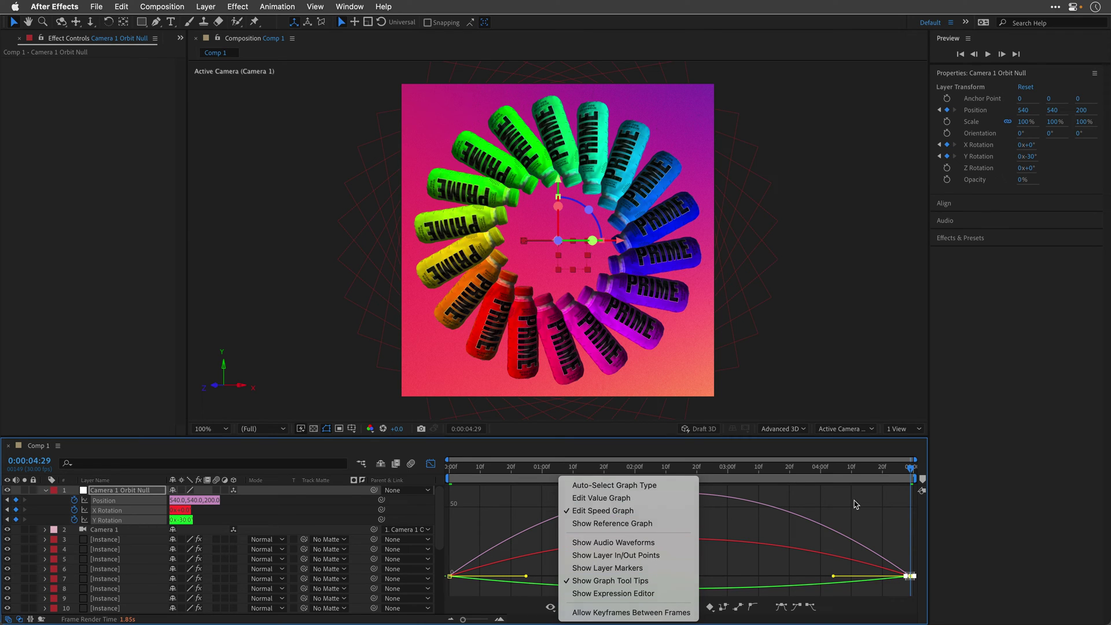
click(613, 511)
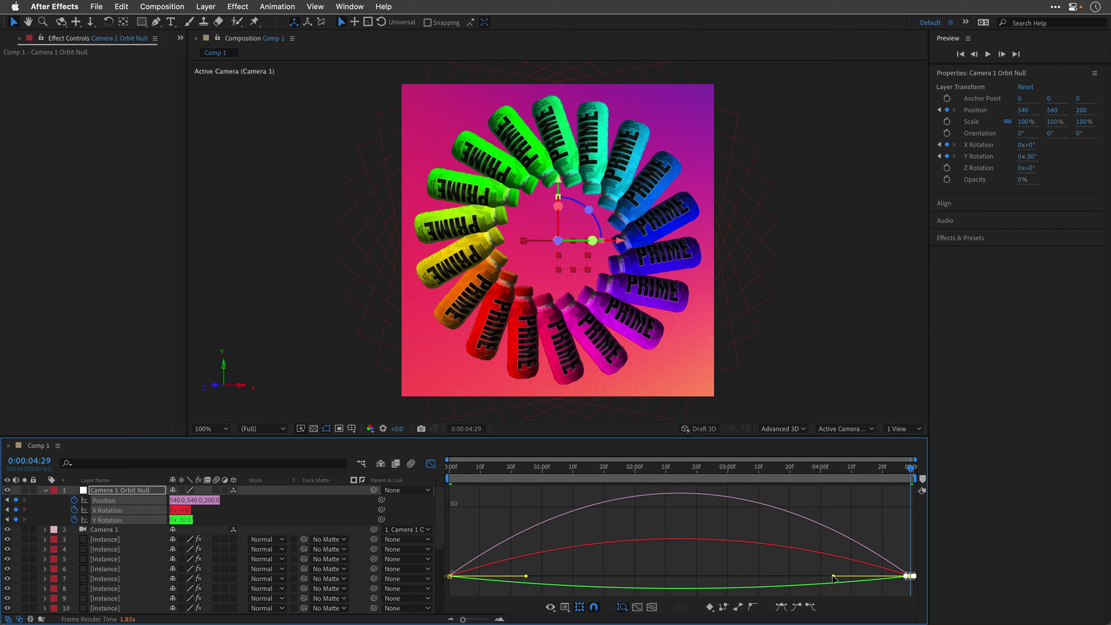
drag(835, 579, 745, 581)
drag(742, 582, 742, 580)
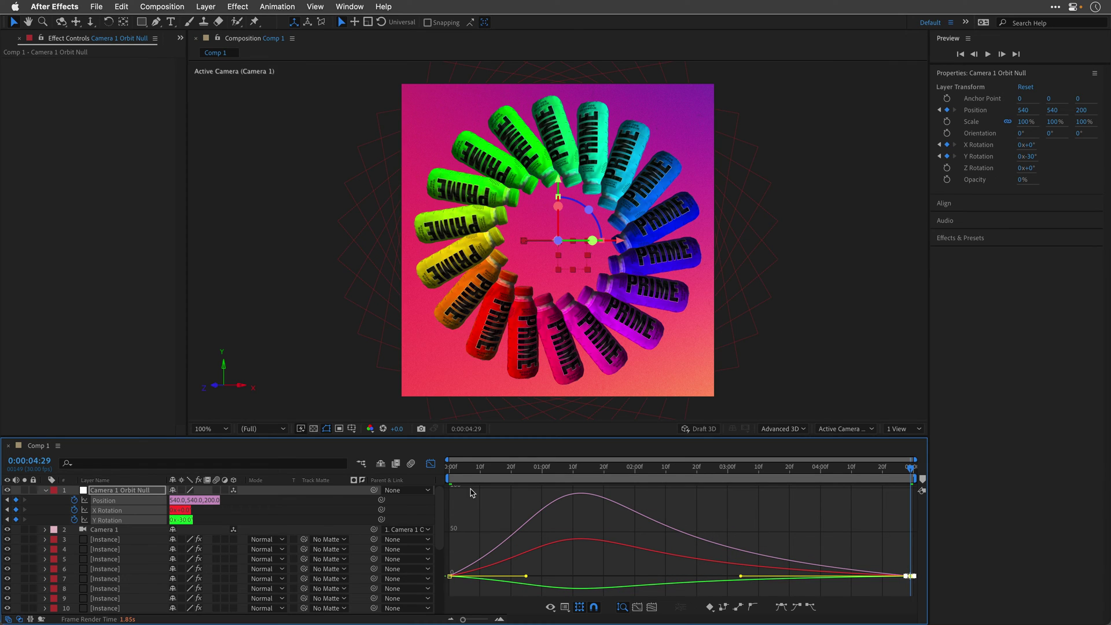
click(431, 464)
- Preview the camera orbit from 0:00 as it swings from edge-on to the full bottle ring
click(449, 473)
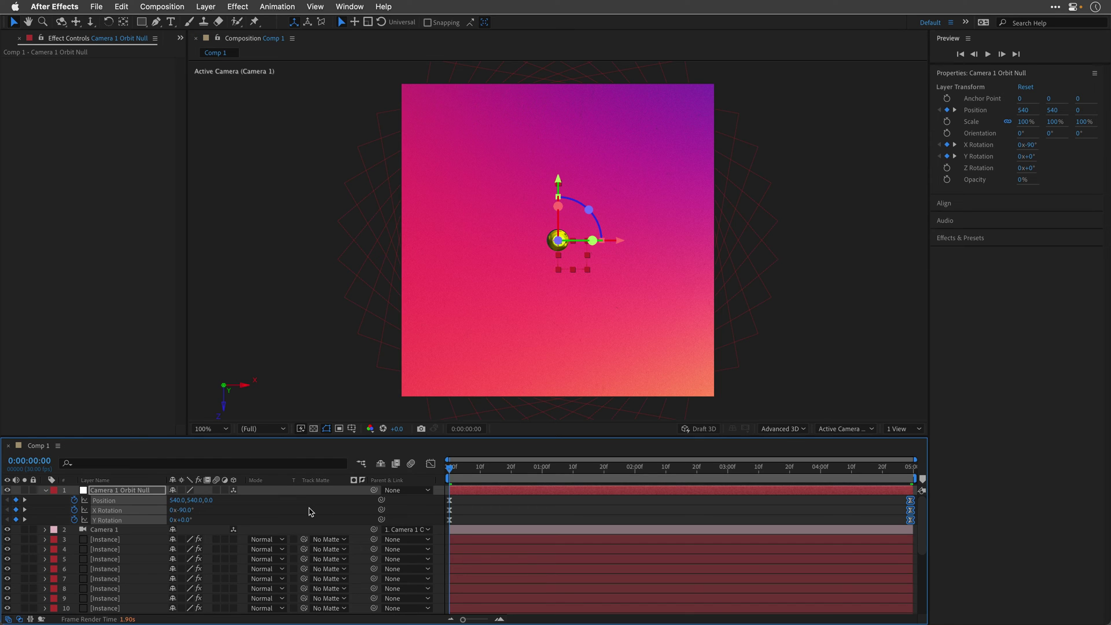
click(311, 511)
key(space)
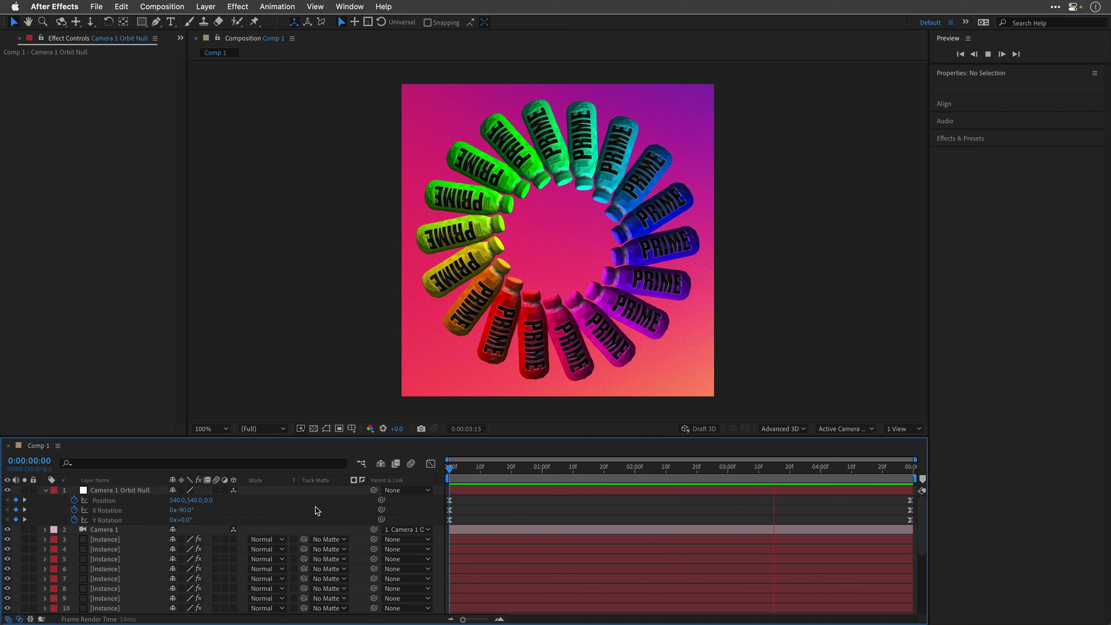
key(space)
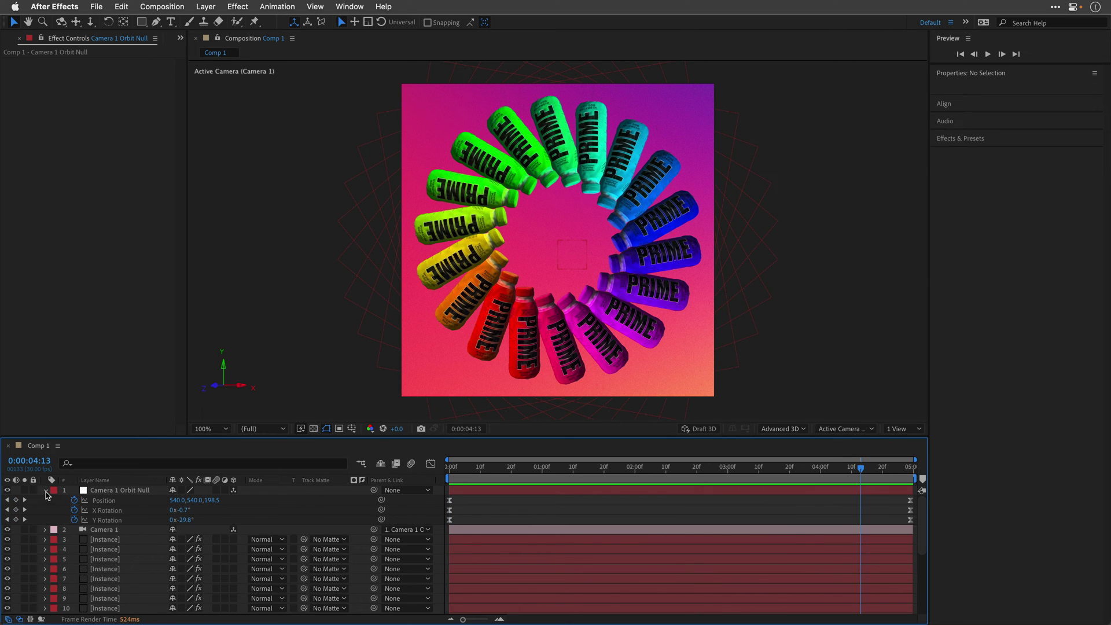
- Apply the CC Environment effect to the gradient background layer
click(47, 492)
scroll(96, 563, down, 5)
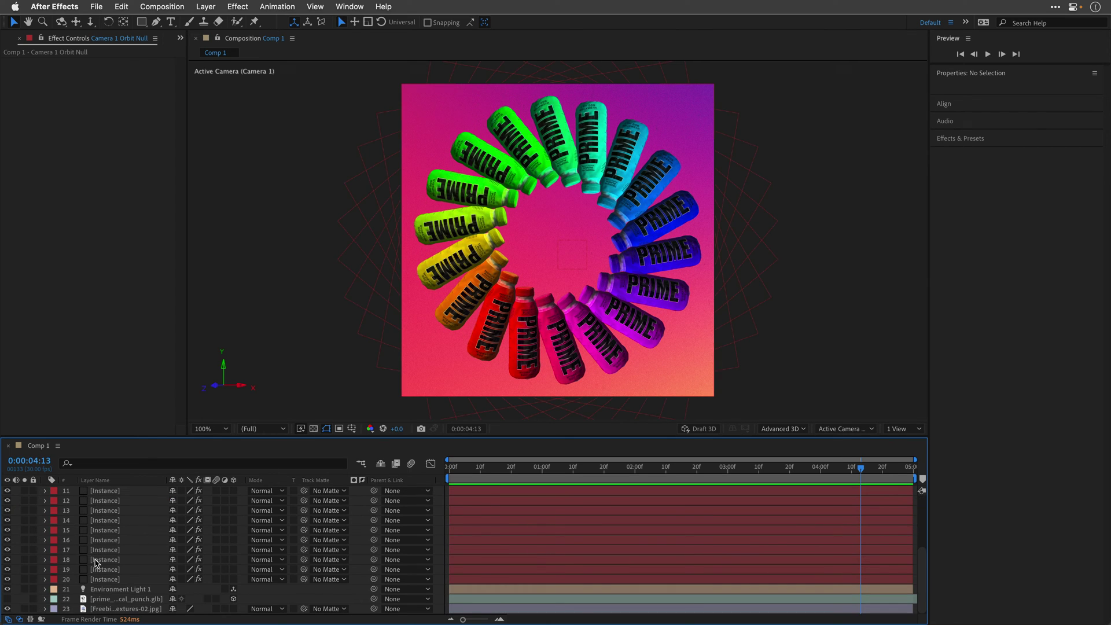
click(101, 610)
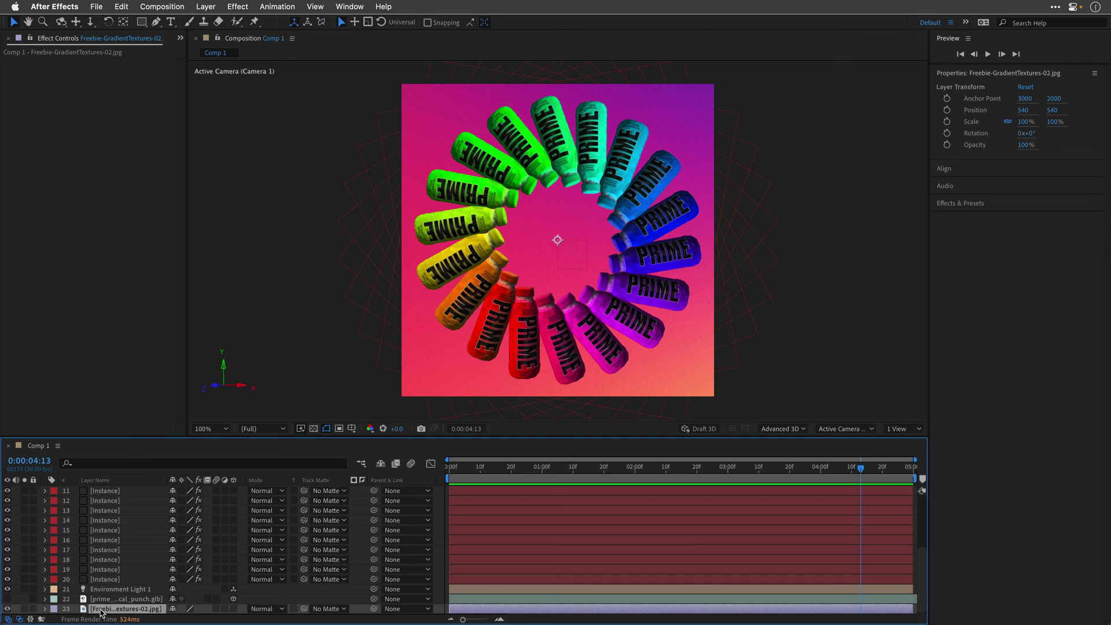
click(236, 9)
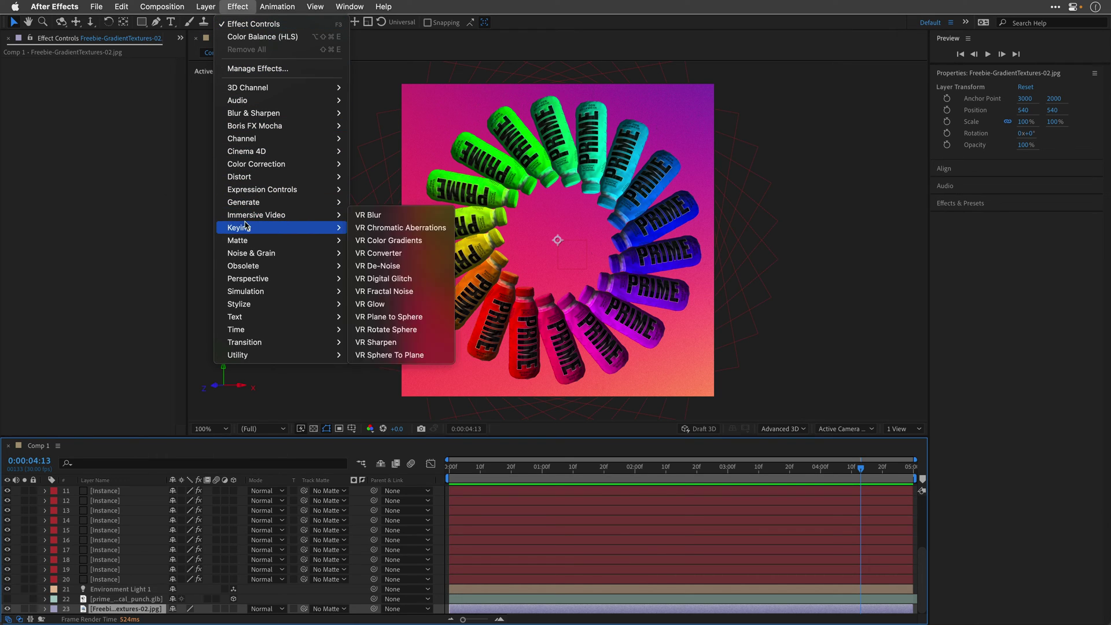
mouse_move(248, 282)
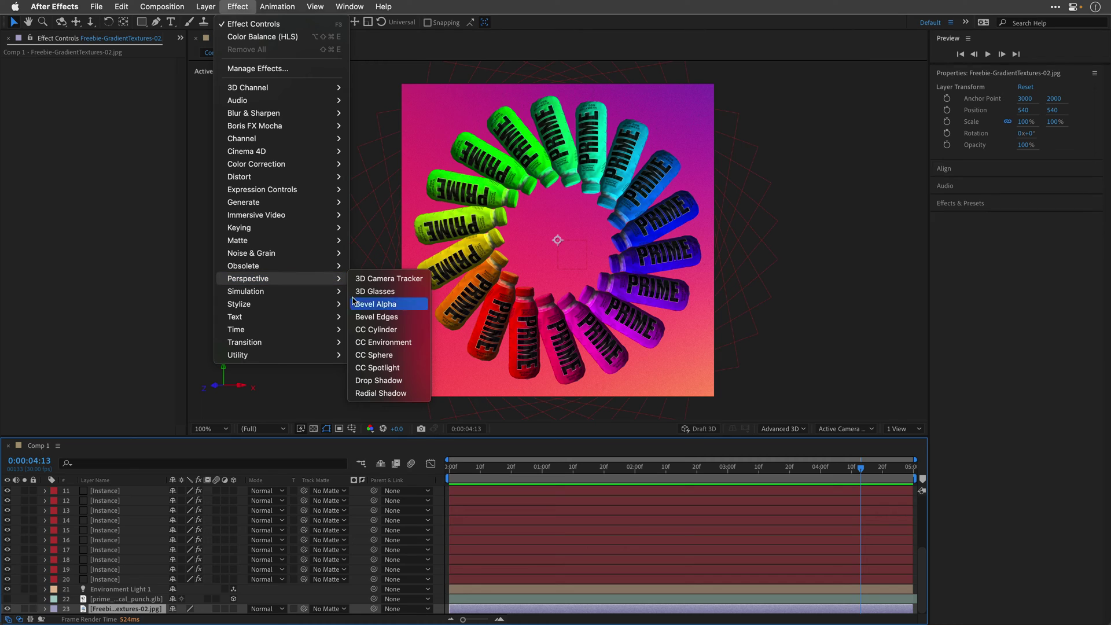
click(375, 343)
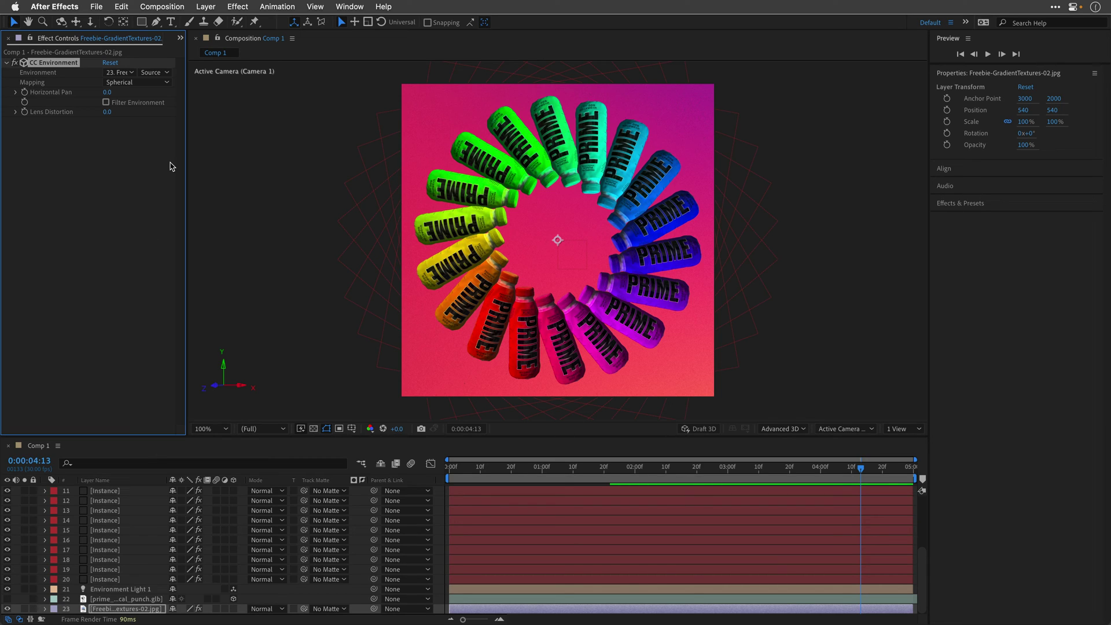
- Set CC Environment's mapping to Probe, adjust its Horizontal Pan, and move to the comp's end
click(154, 83)
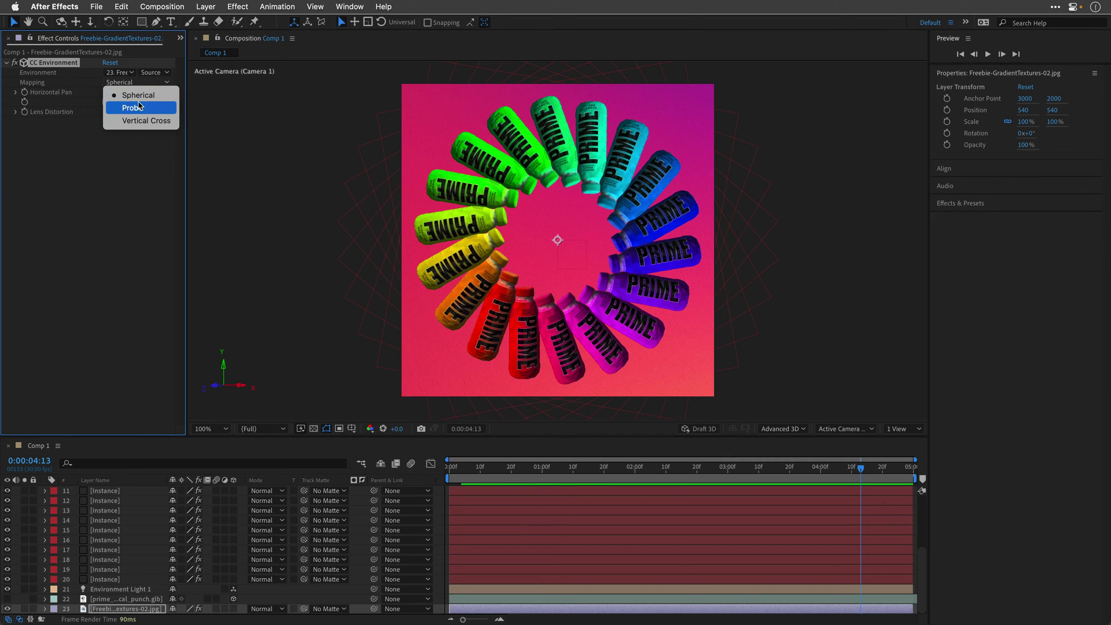
click(139, 108)
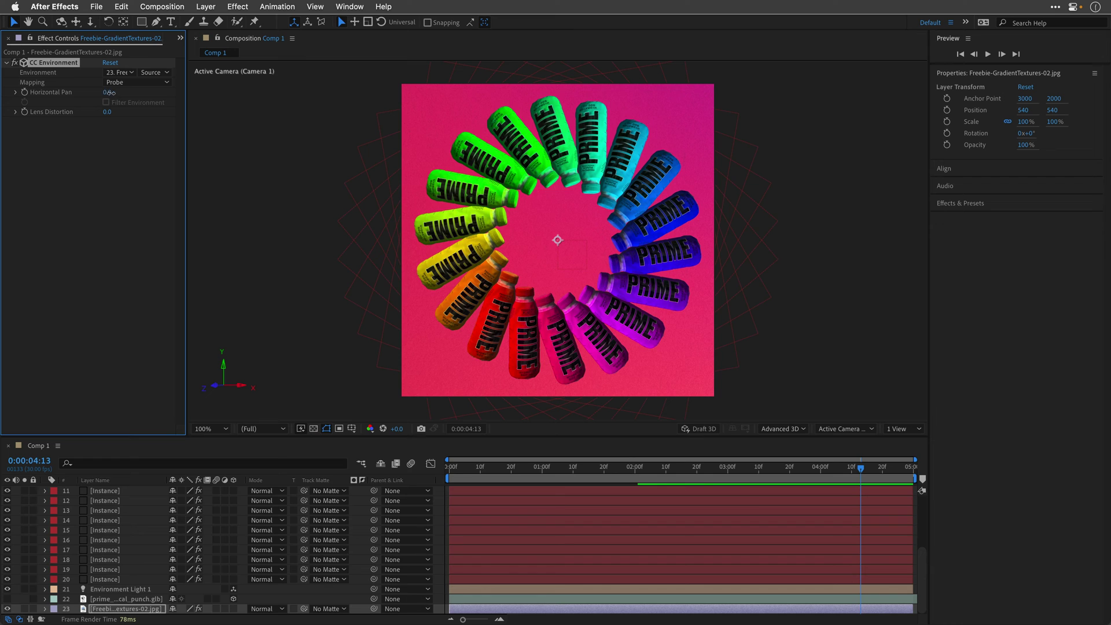
drag(107, 92, 135, 97)
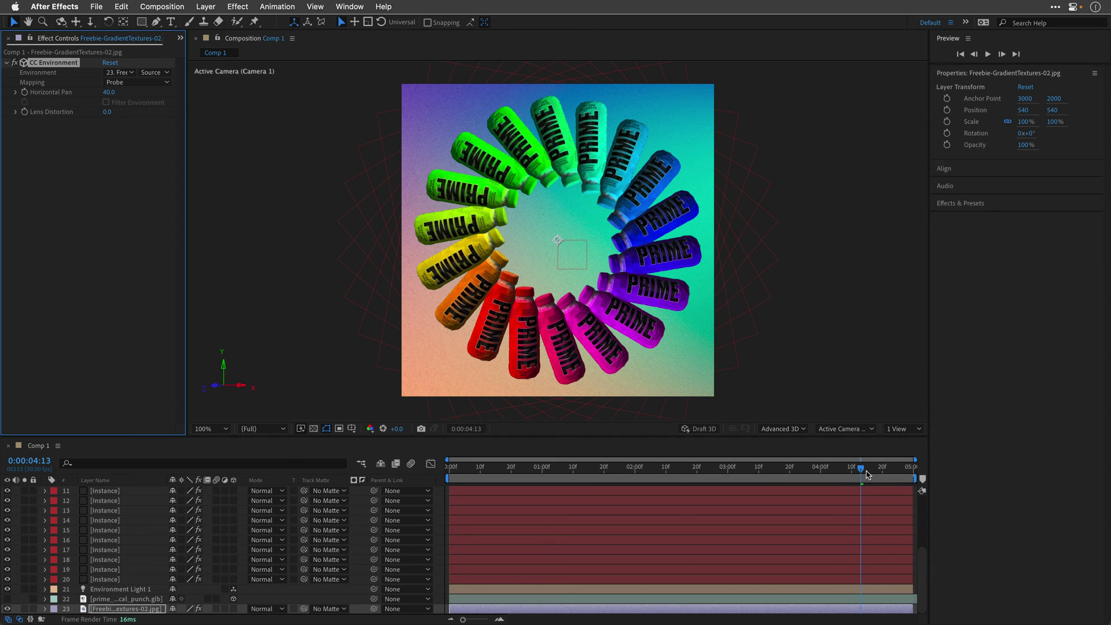
drag(867, 475, 428, 474)
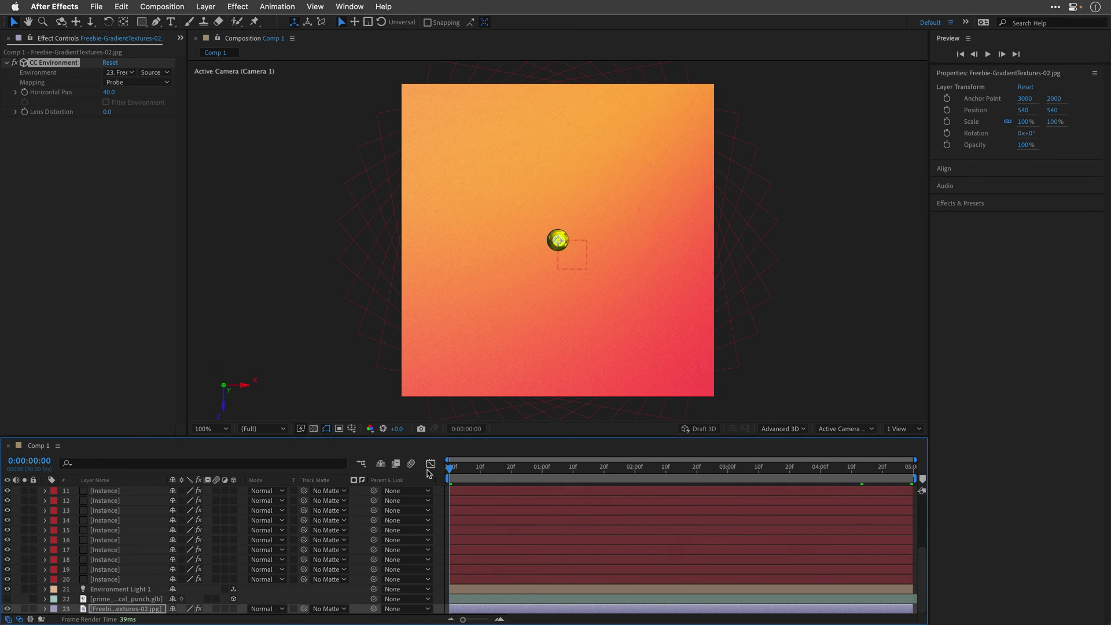
- Play the comp to 4:29 as the rainbow bottle ring builds over the shifting teal and purple background
key(space)
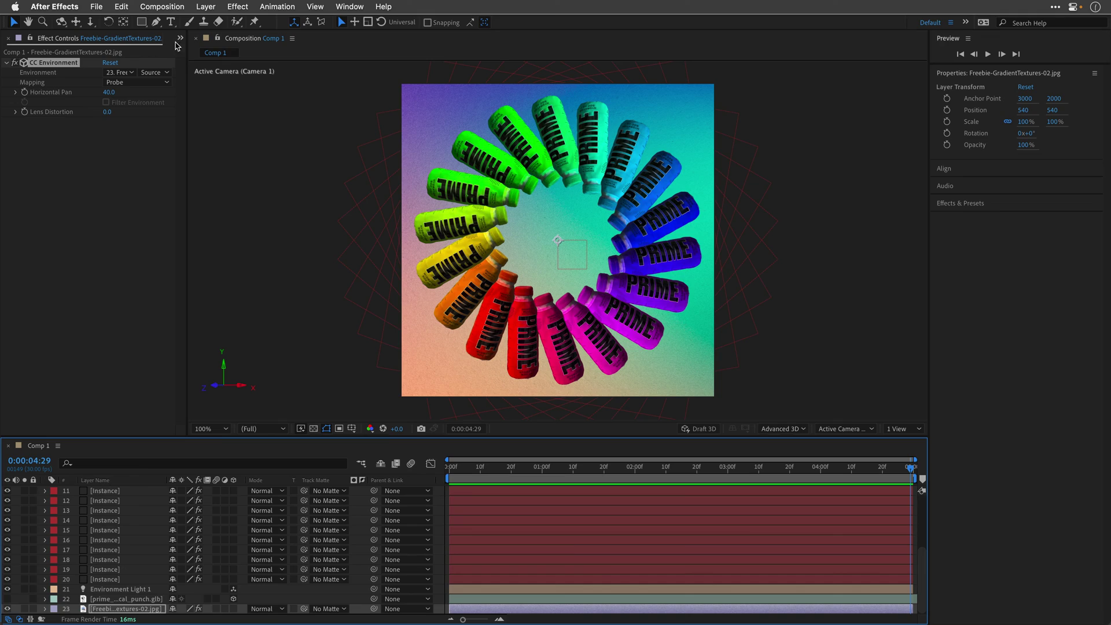
- Add prime_-_tropical_punch.glb from the Project panel as a new top layer
click(180, 38)
click(193, 55)
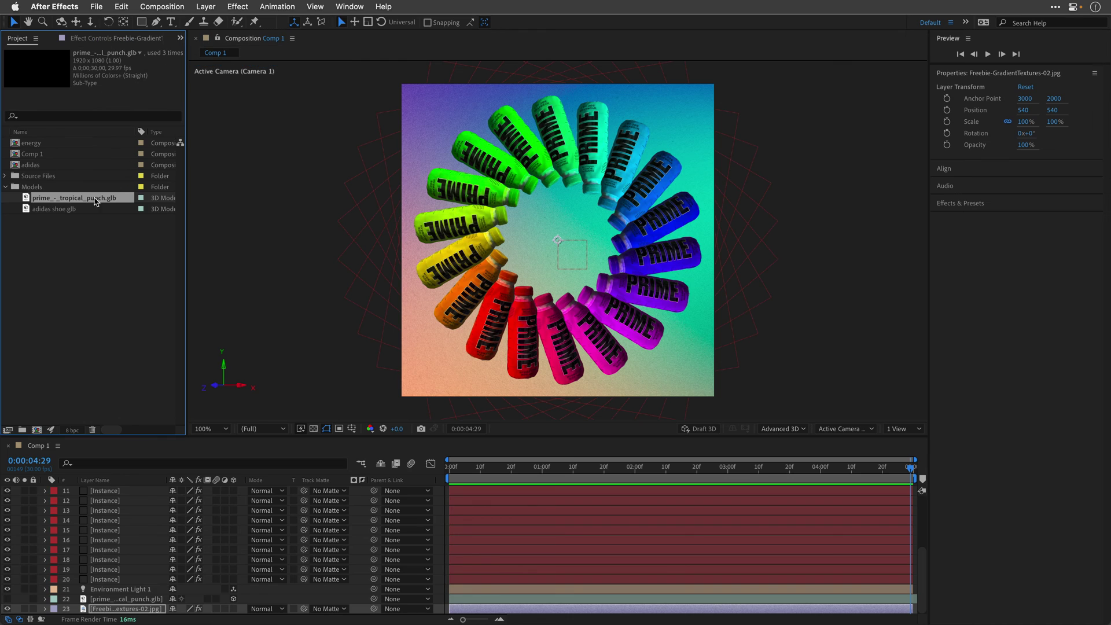
drag(96, 201, 120, 486)
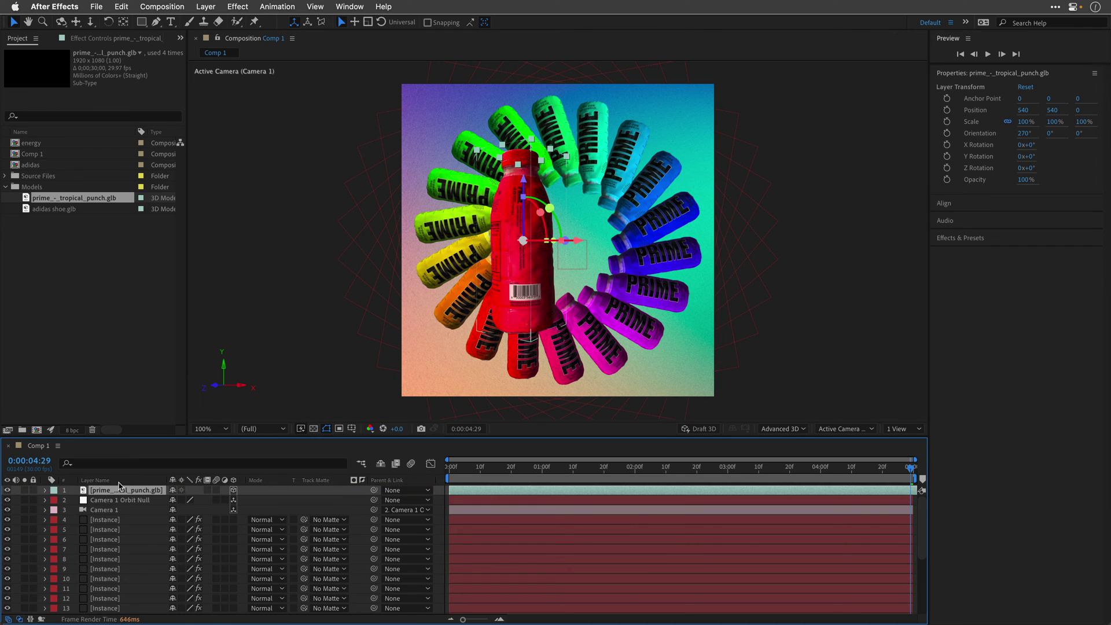
- Set the bottle's Orientation to 35°, 60°, 345° and Z Rotation to 90°
click(1023, 134)
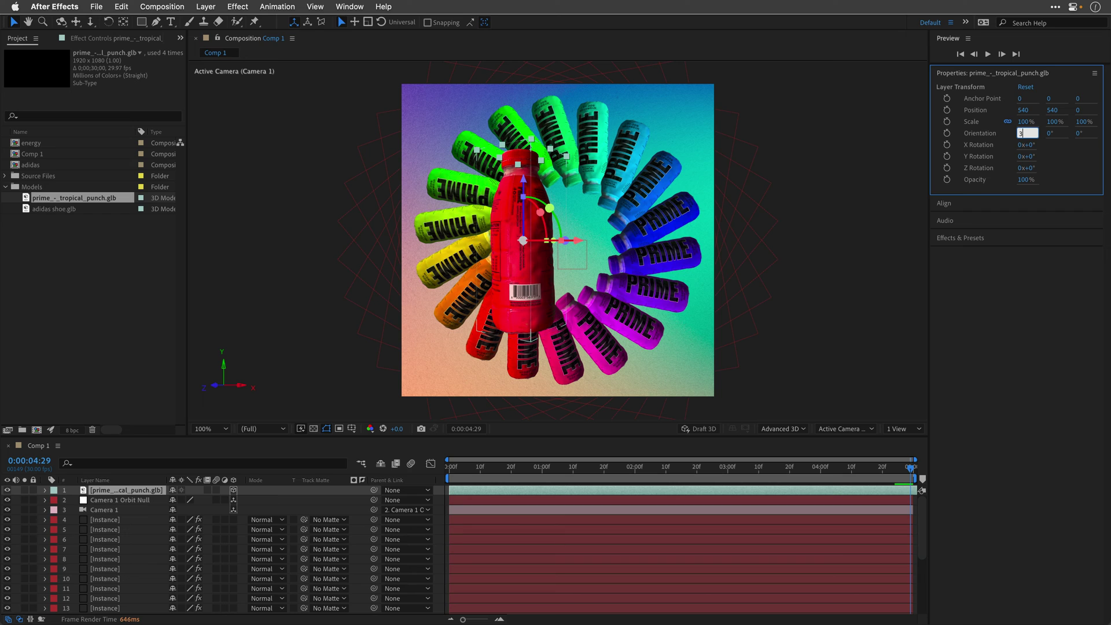
text(35)
key(Tab)
text(6)
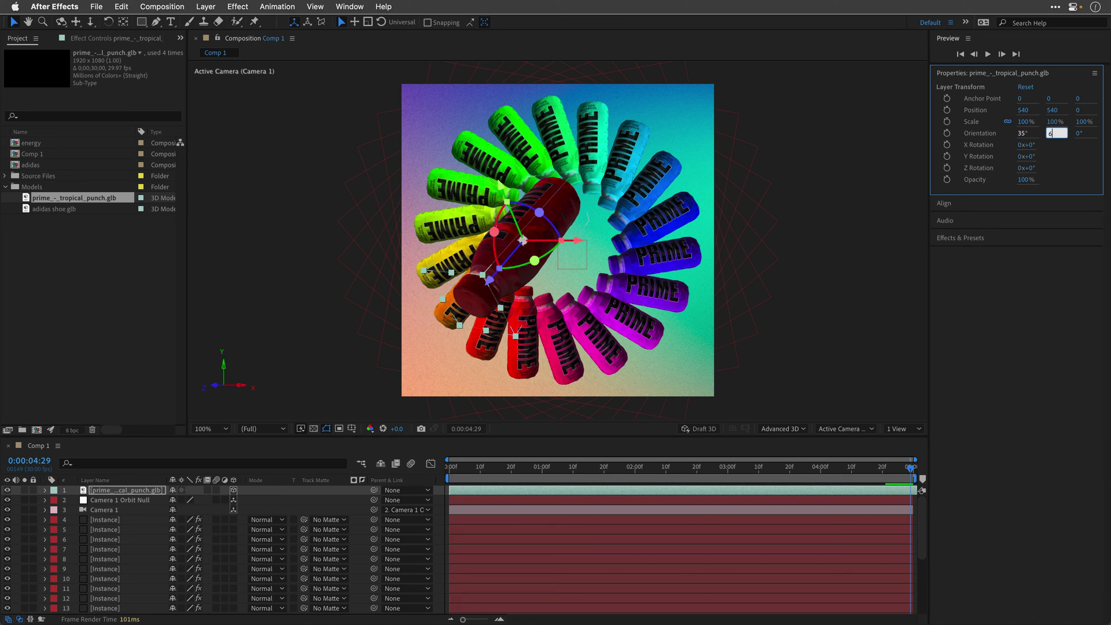
key(Tab)
text(3)
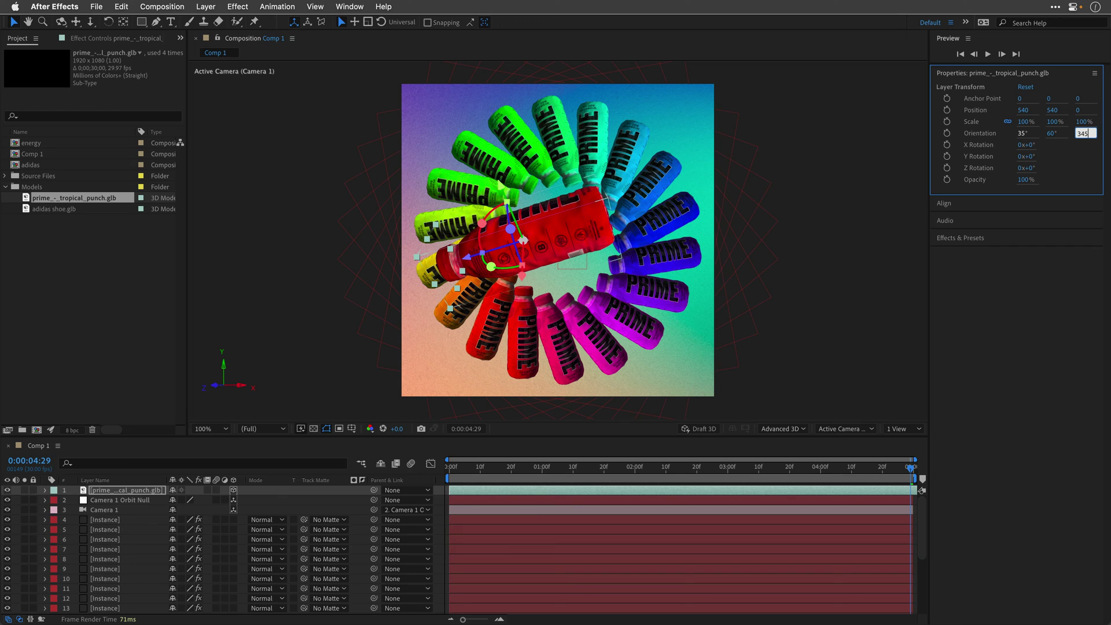
key(Tab)
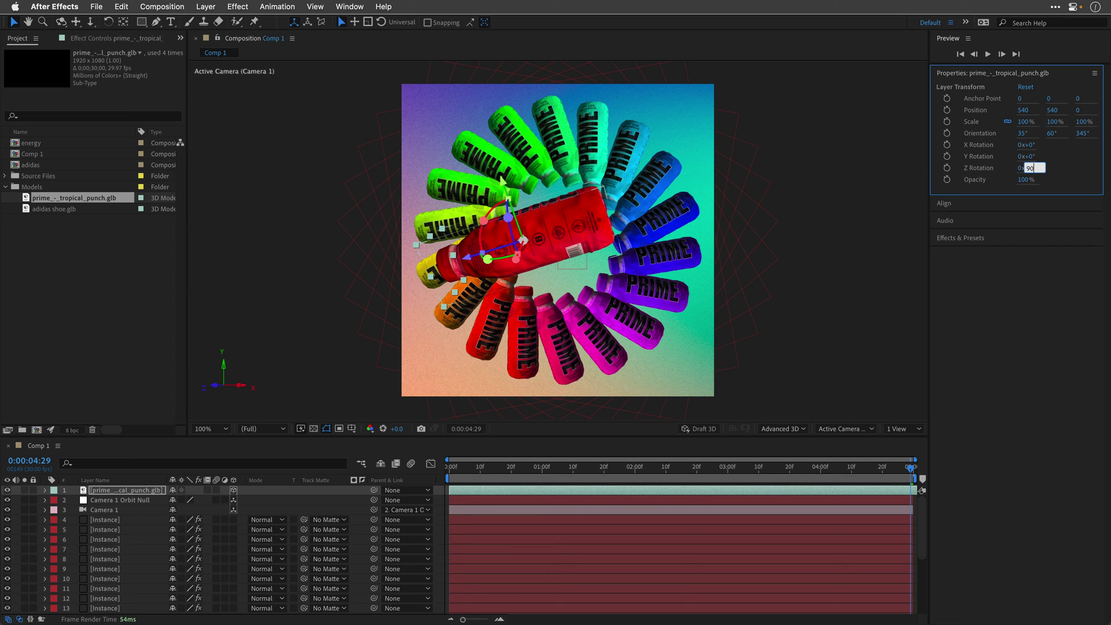
key(Return)
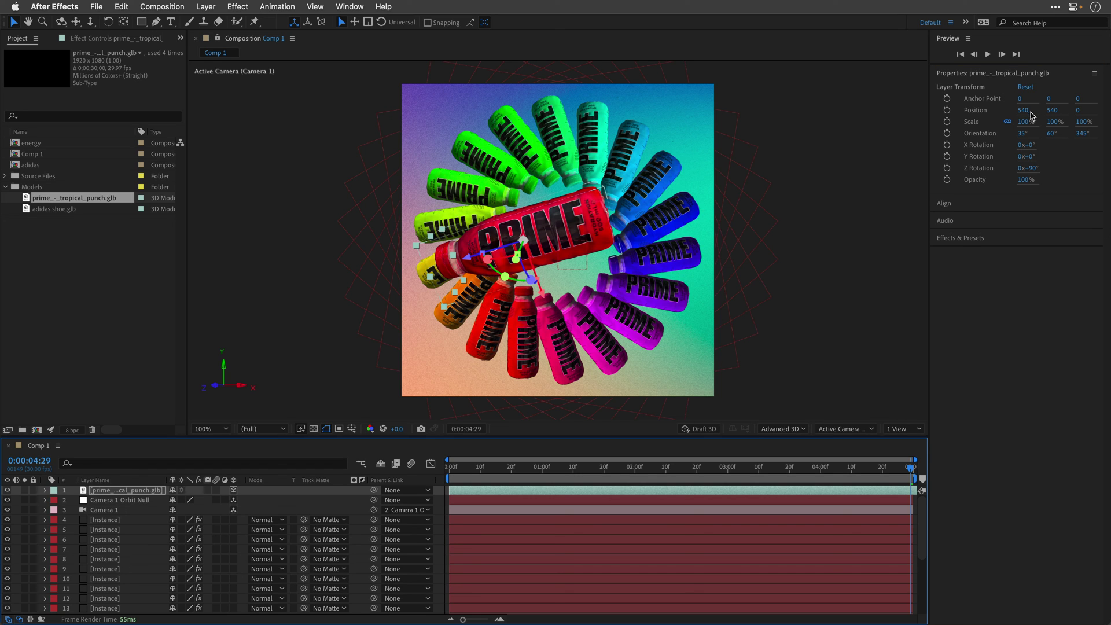
- Move the hero bottle to Position X 620
drag(1022, 112, 1072, 112)
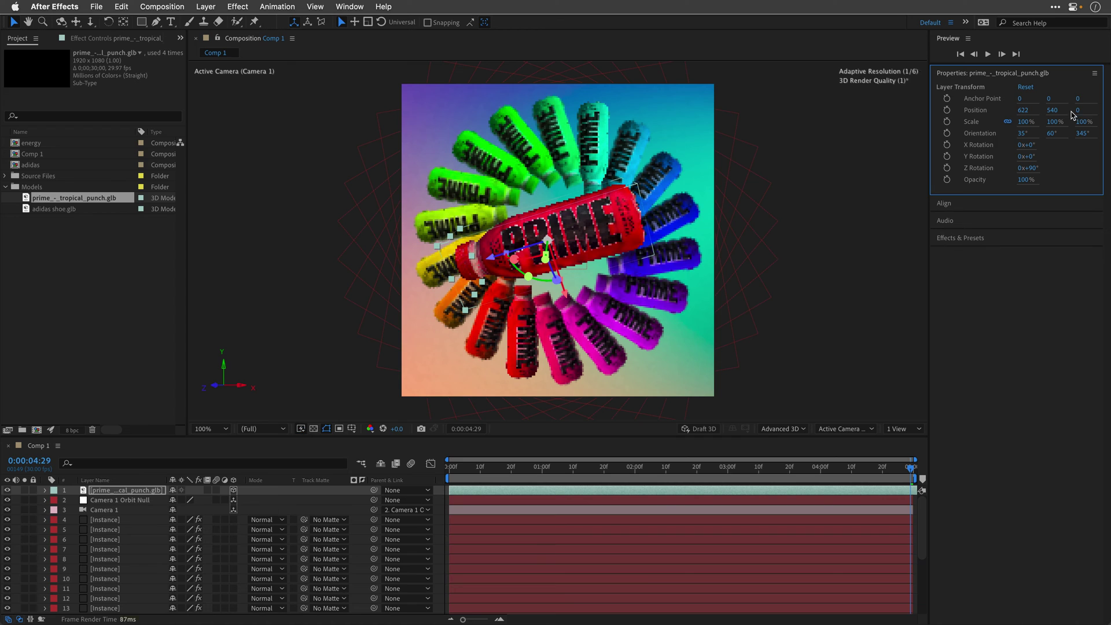
click(1023, 112)
text(620)
key(Return)
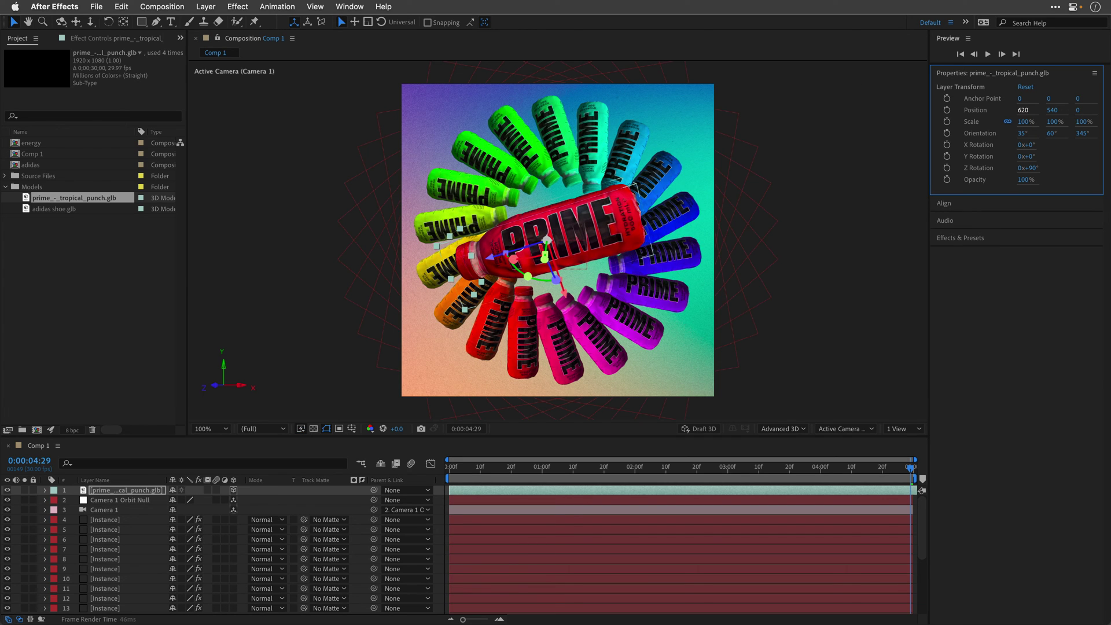
- Add Position, Scale and Y Rotation keyframes for the bottle's final pose
click(947, 111)
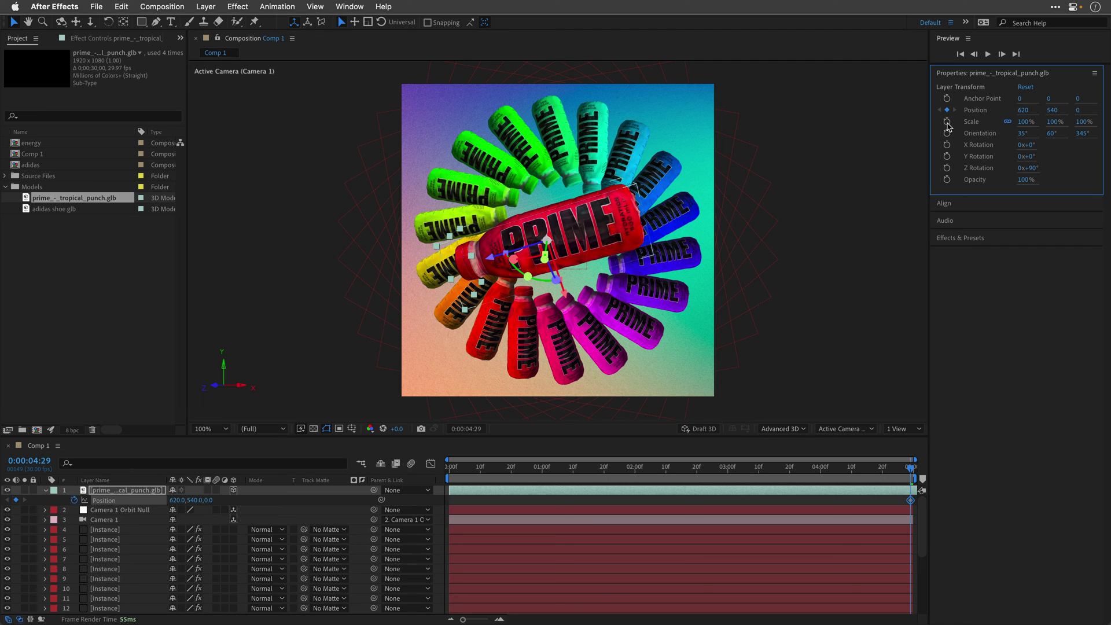
click(947, 122)
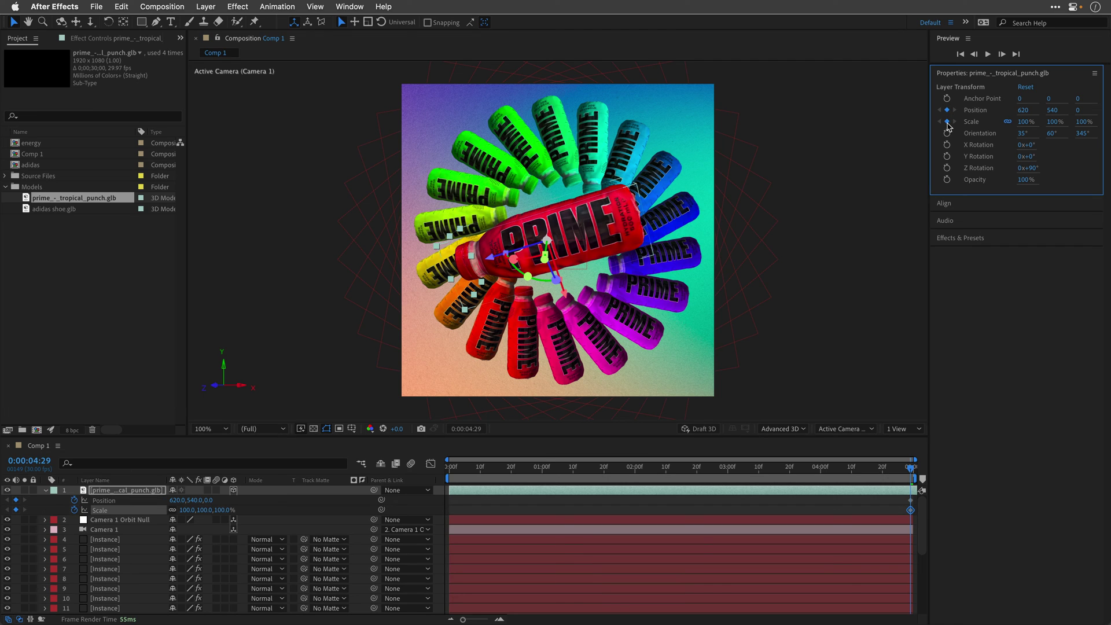
click(948, 157)
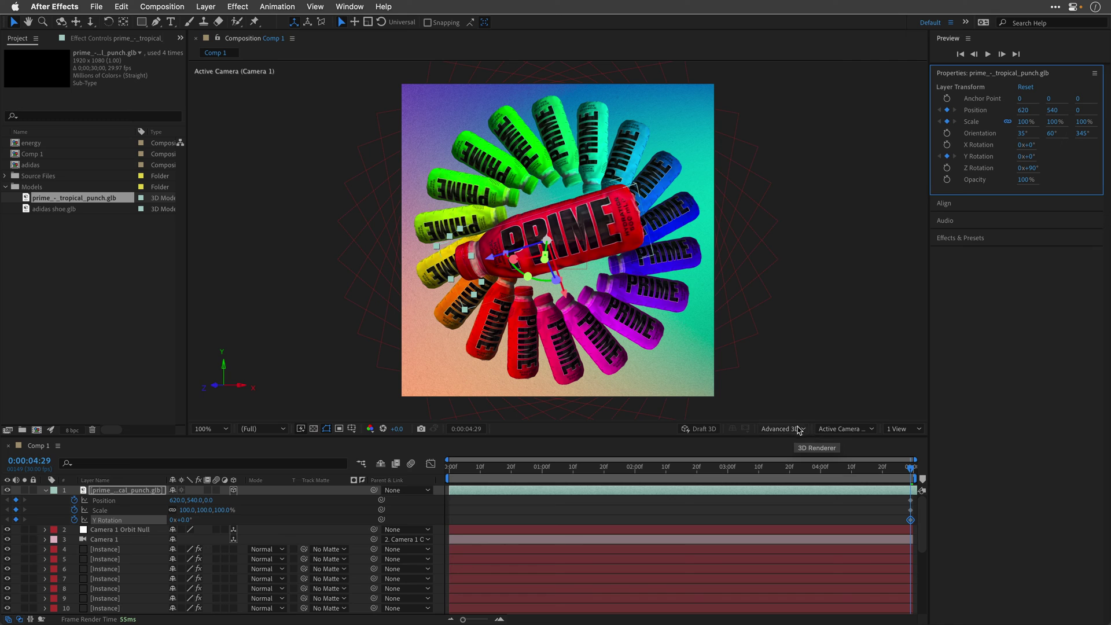
- At 0:00:01:15, set the bottle's Y Rotation to -1x and Scale to 0%
click(631, 470)
drag(630, 482, 586, 485)
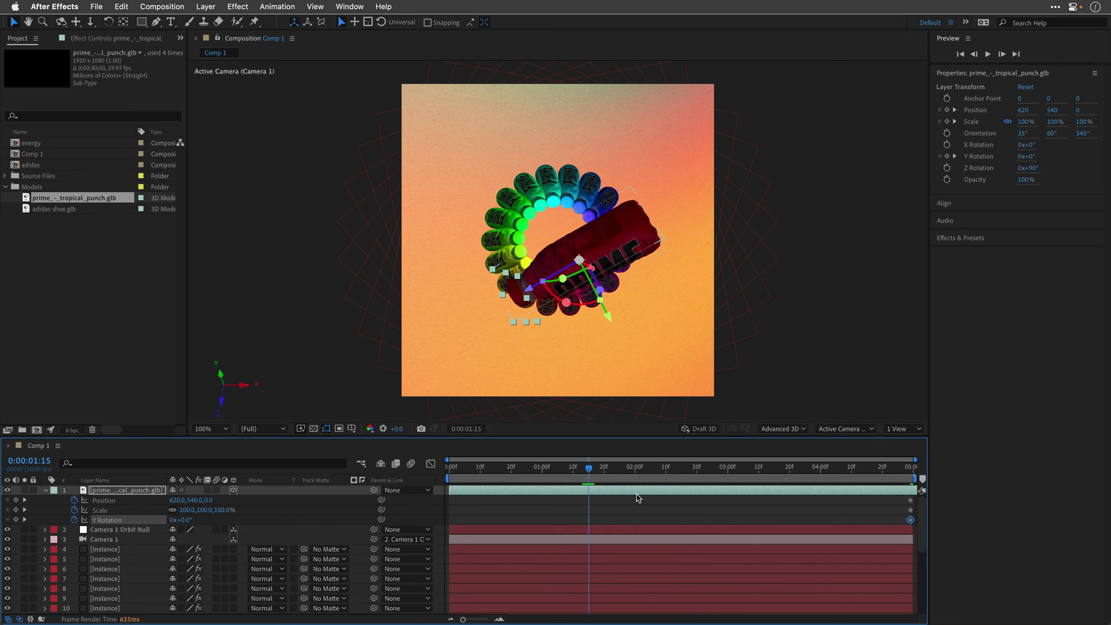
click(1022, 157)
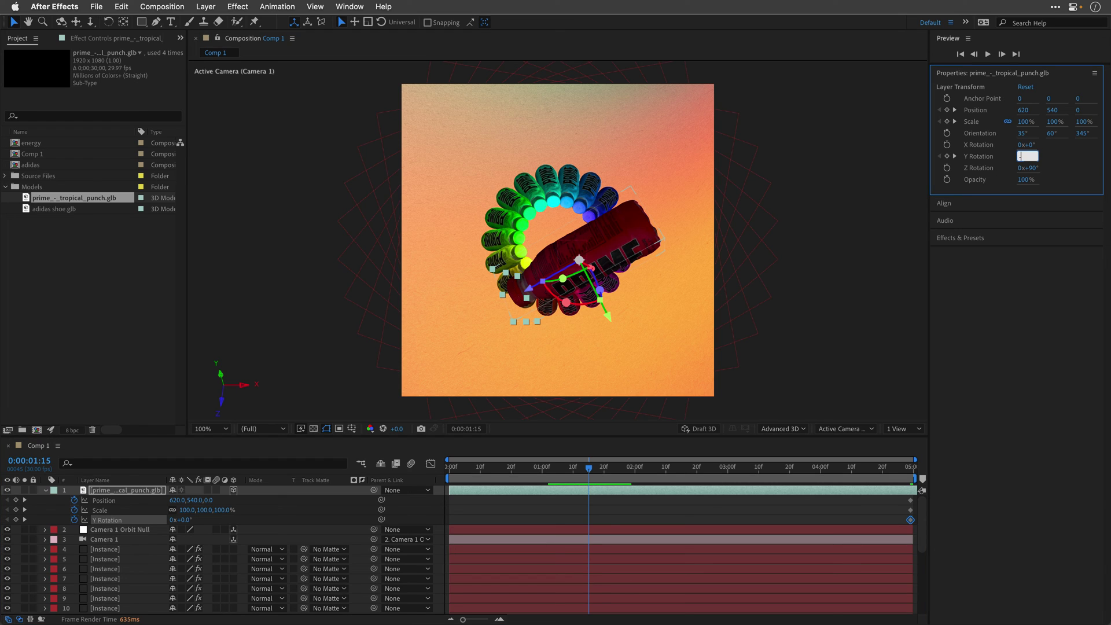
text(-1)
key(Return)
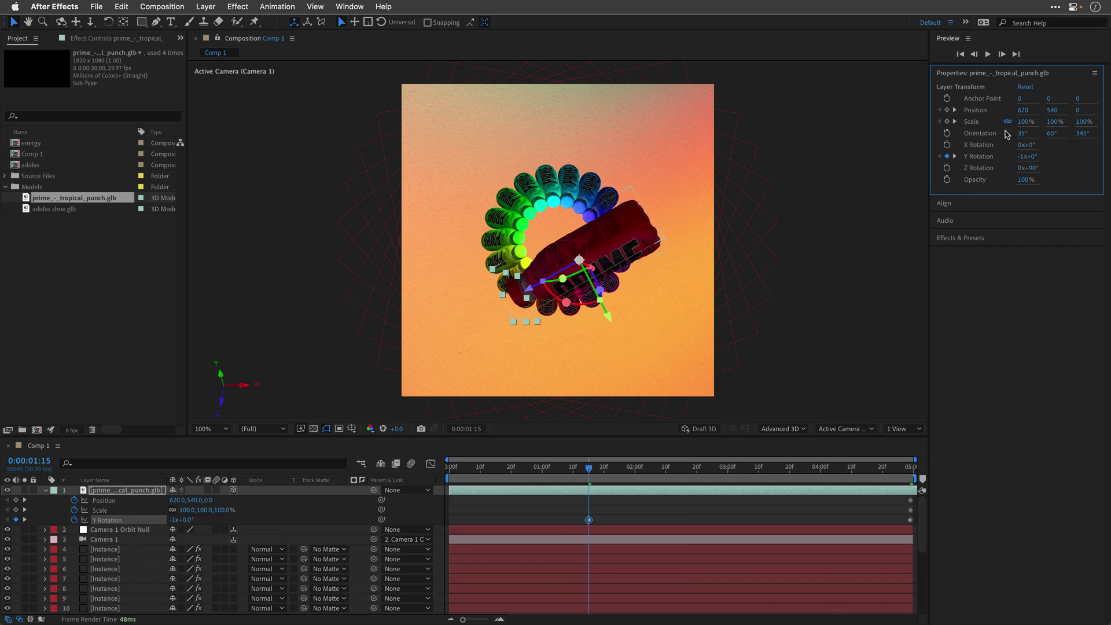
click(1025, 122)
key(Return)
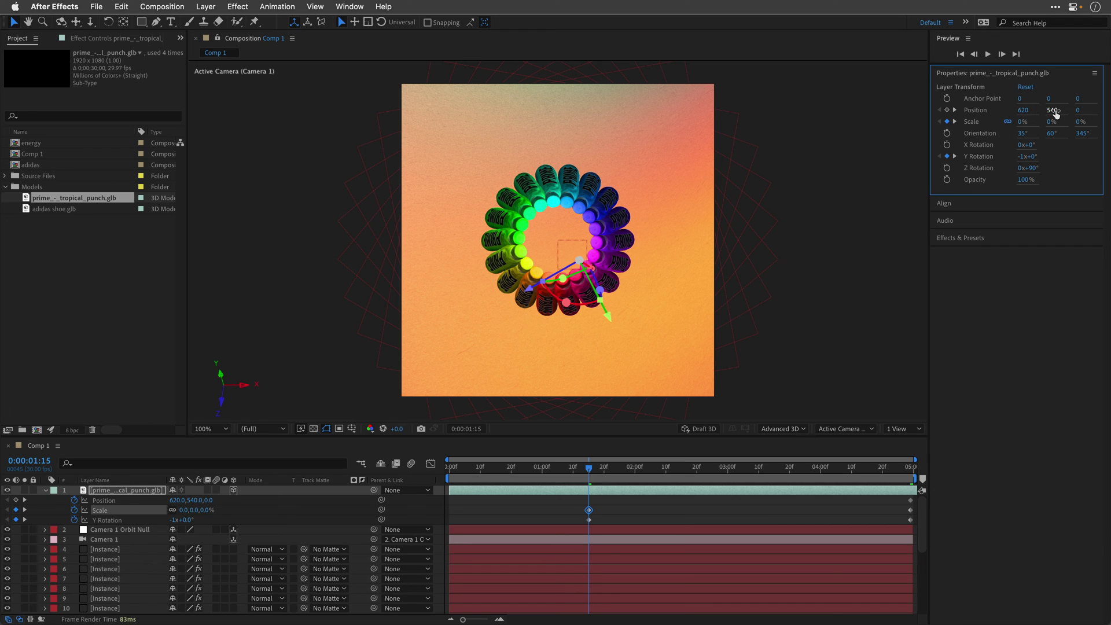
- Offset the bottle's starting position to 575, 436 and scrub later to check the spin-in
drag(1054, 110, 954, 118)
drag(1020, 110, 999, 116)
mouse_move(590, 477)
mouse_down()
mouse_move(787, 478)
mouse_move(597, 484)
mouse_up()
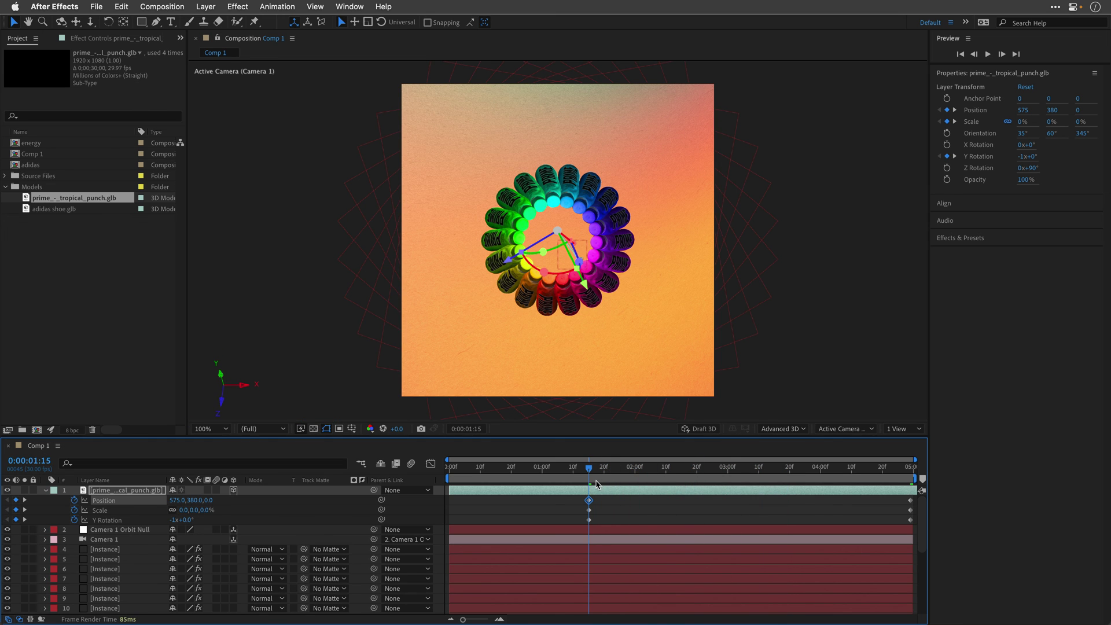
drag(1058, 113, 1090, 113)
drag(590, 475, 950, 481)
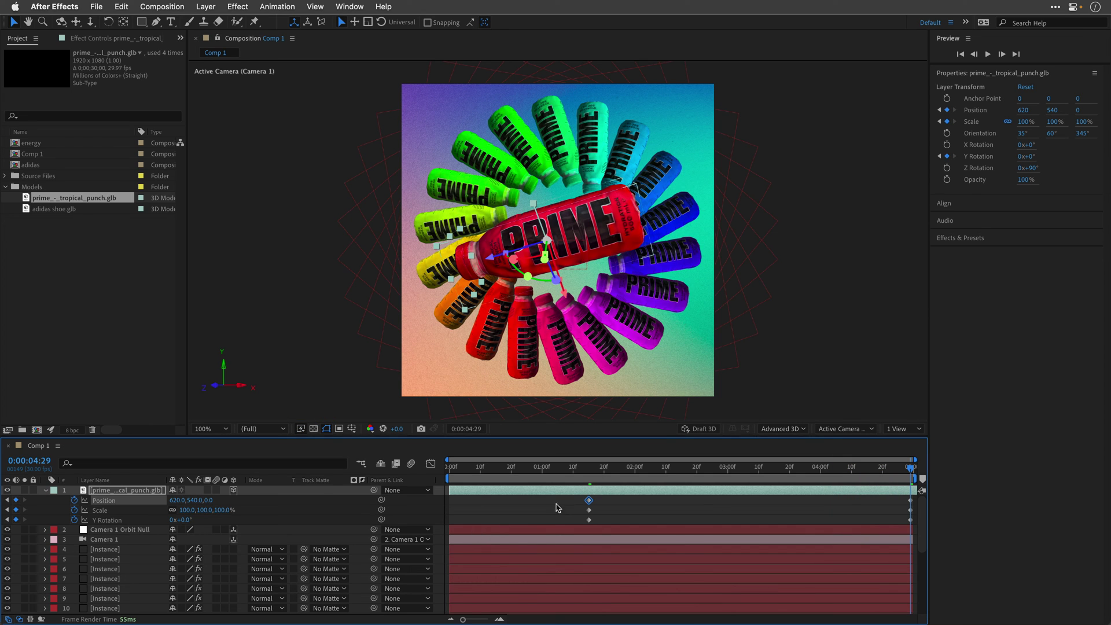
- Apply Easy Ease to the hero bottle's Position, Scale and Y Rotation keyframes
shift+click(107, 511)
shift+click(105, 521)
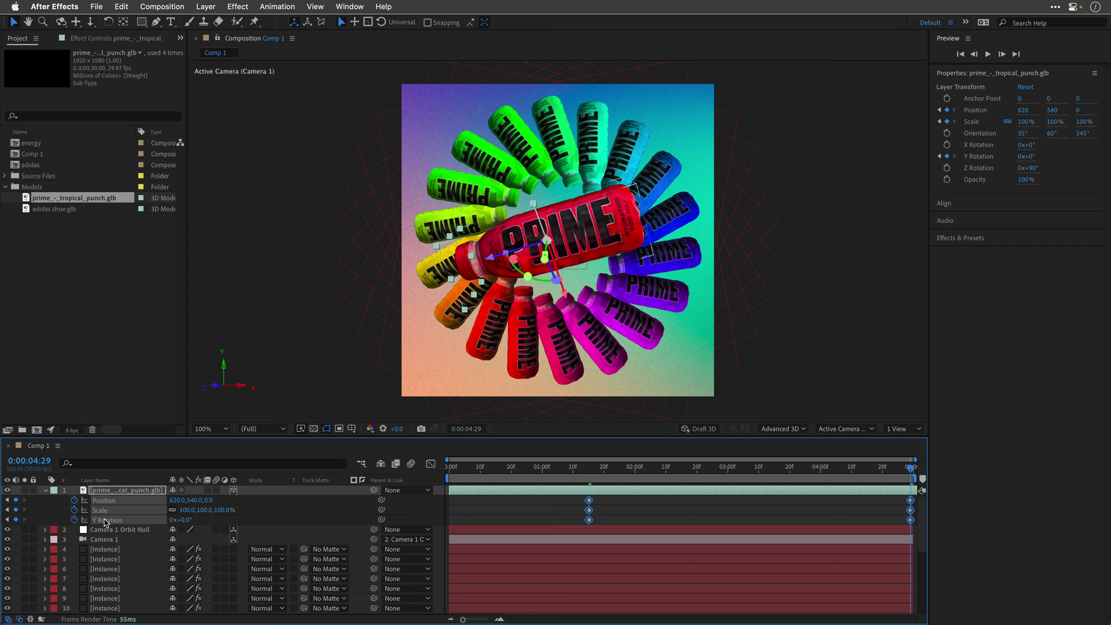
key(F9)
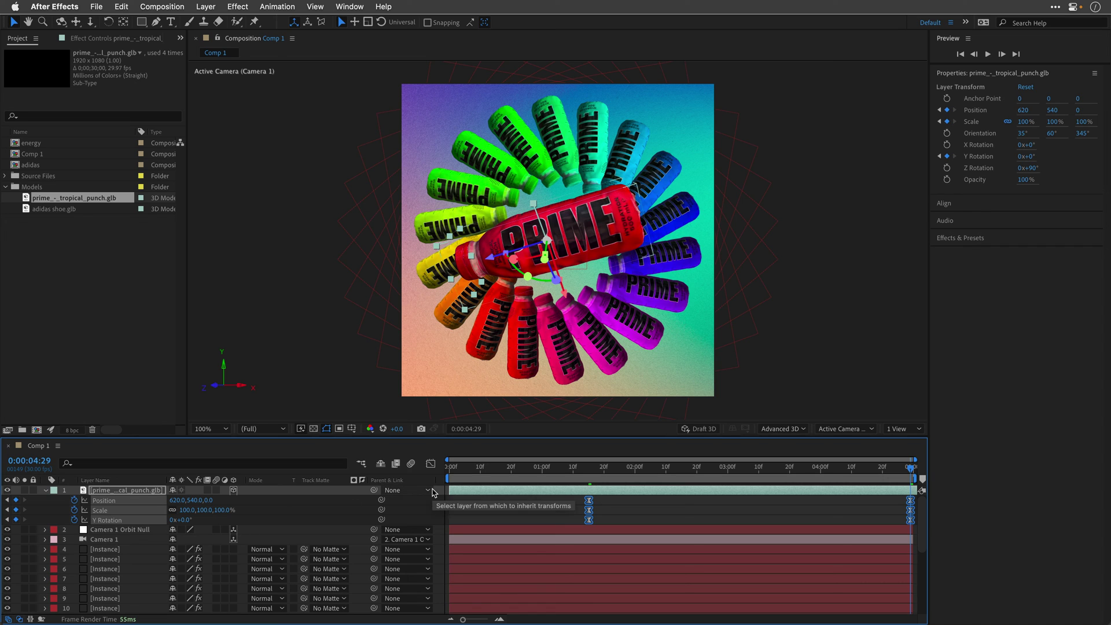
- Preview the hero bottle's spin-in full-screen from the first frame, then restore the workspace
key(Home)
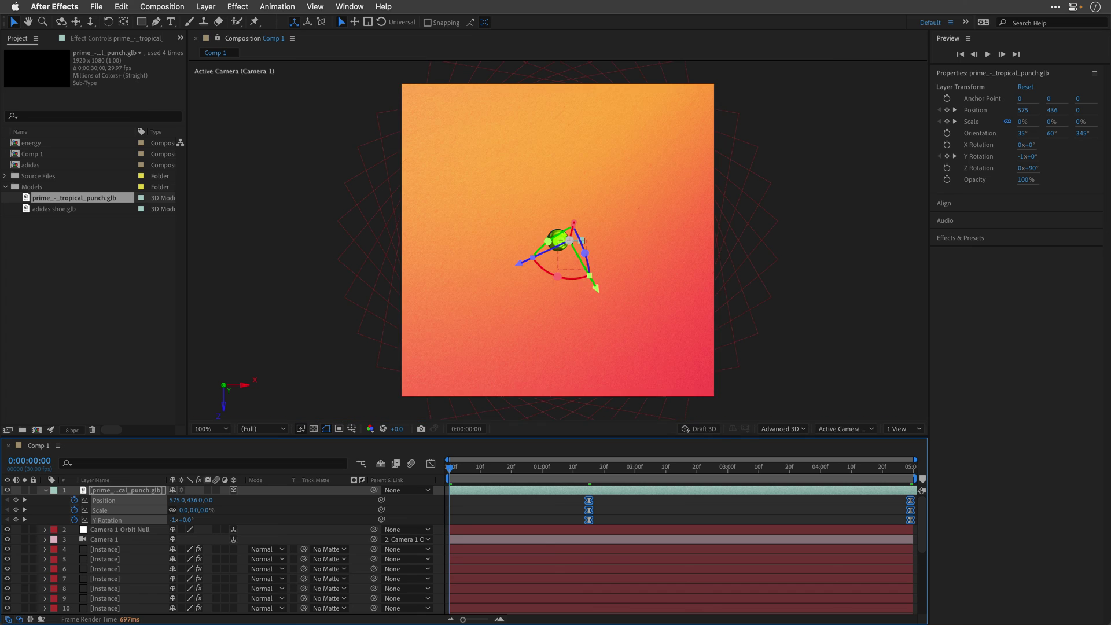
key(shift+/)
key(grave)
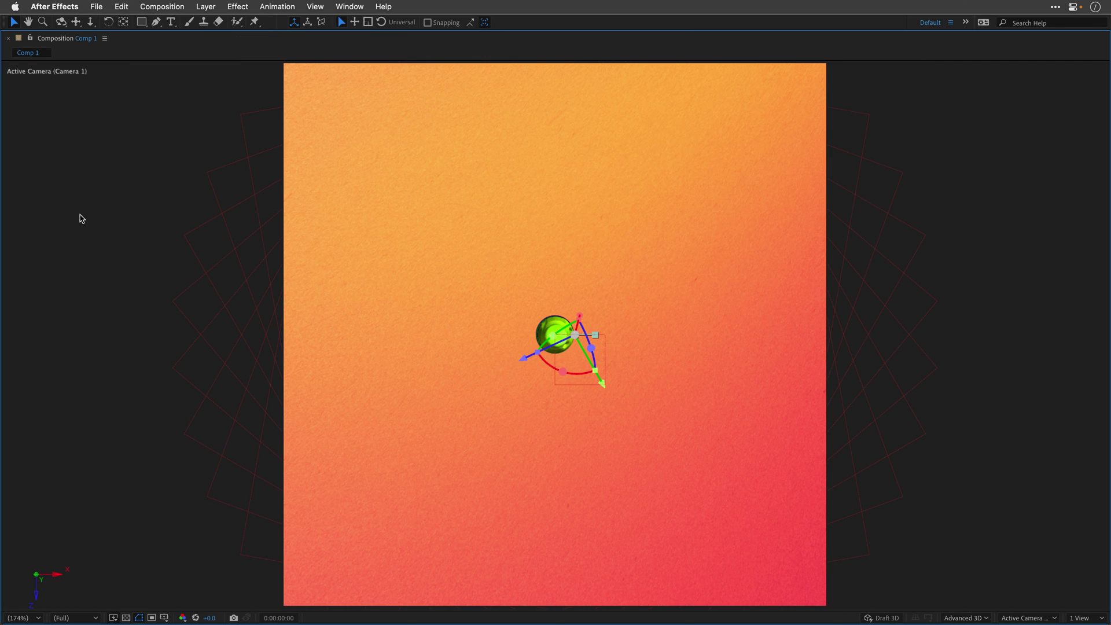
key(space)
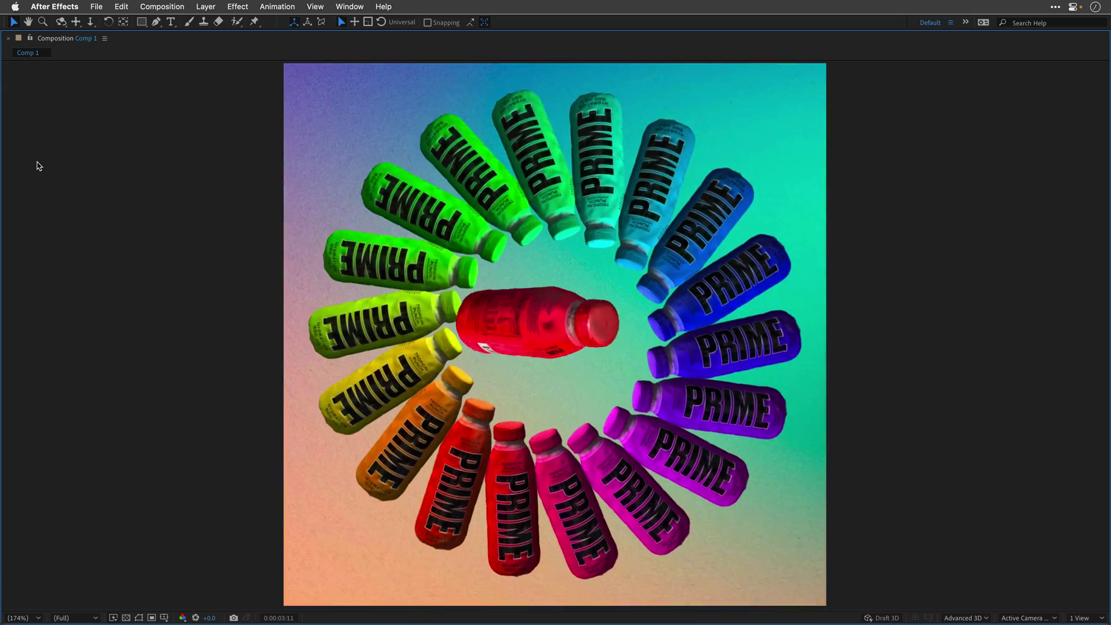
key(grave)
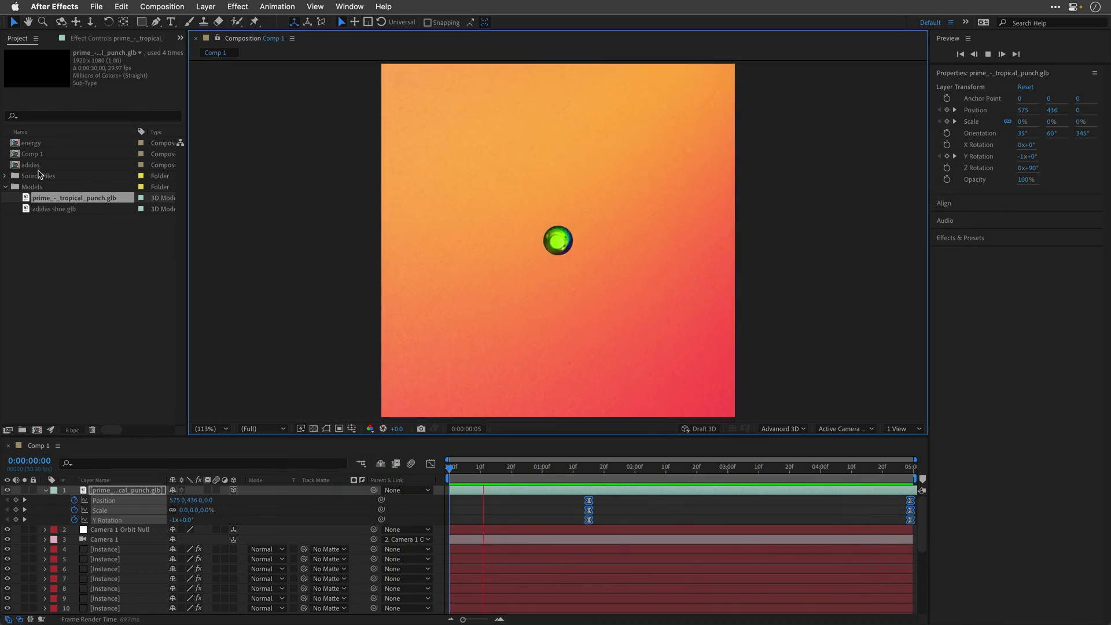
- Open the adidas comp and play its rainbow shoe ring and Response XL title full-screen
double_click(31, 165)
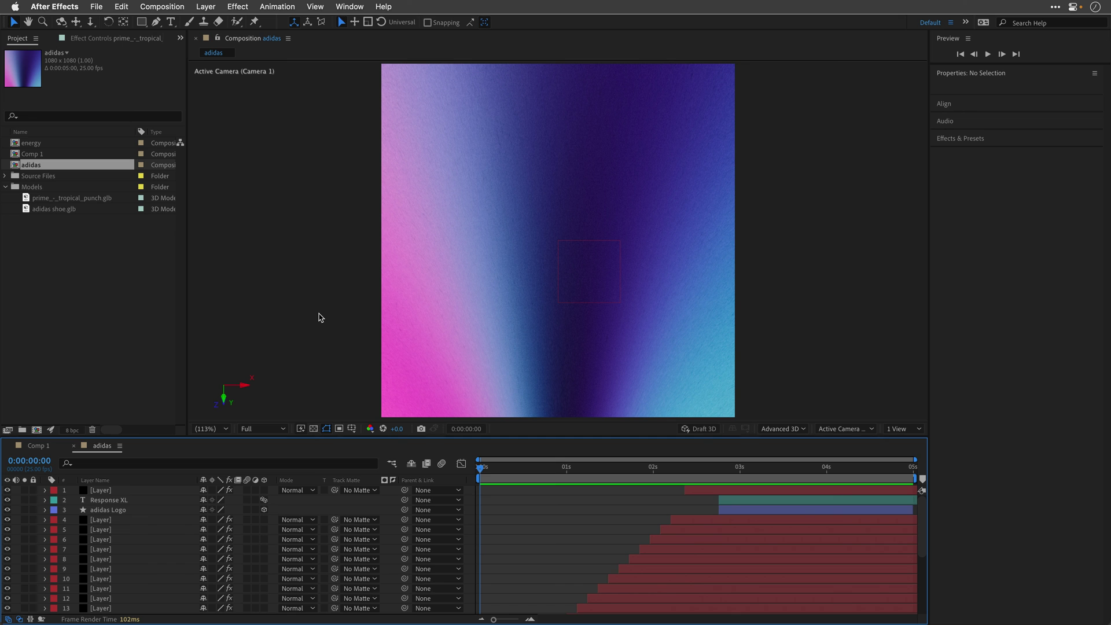
key(grave)
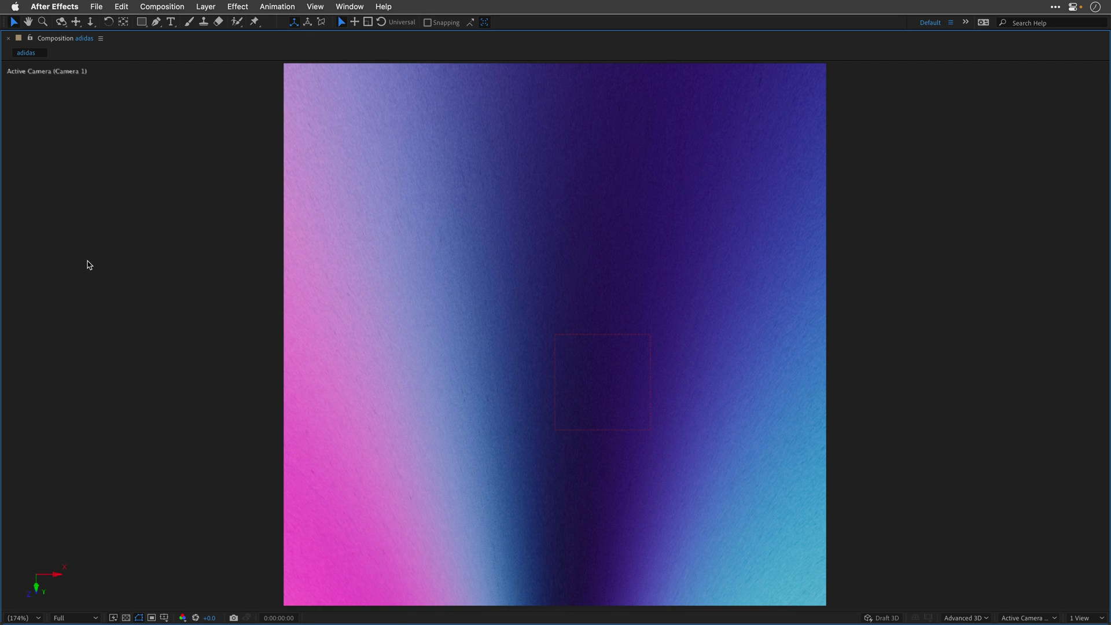
key(space)
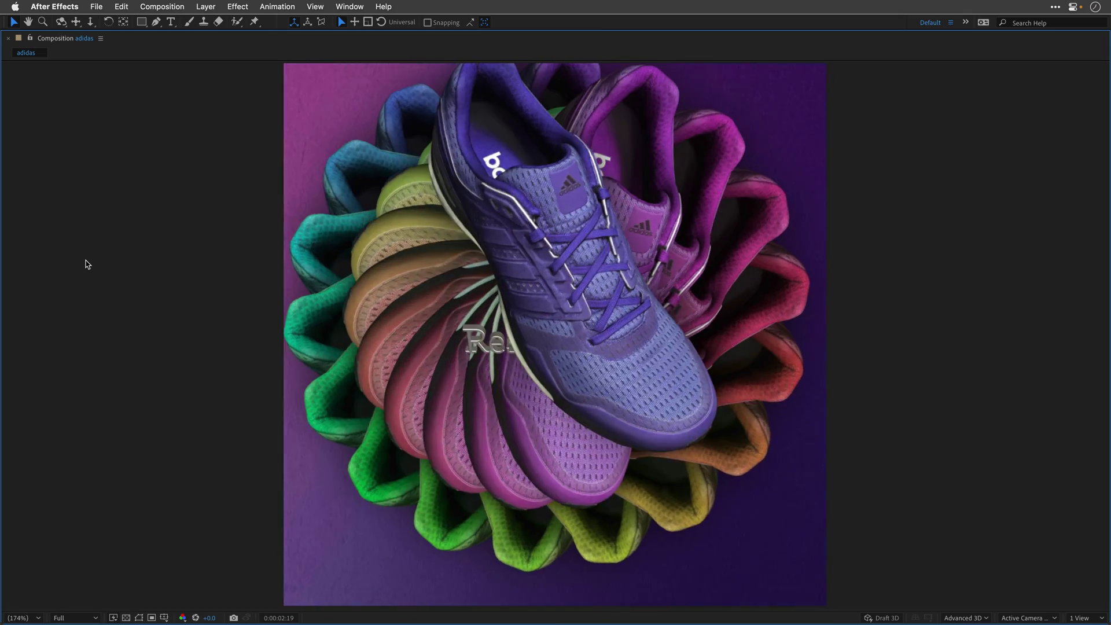
key(grave)
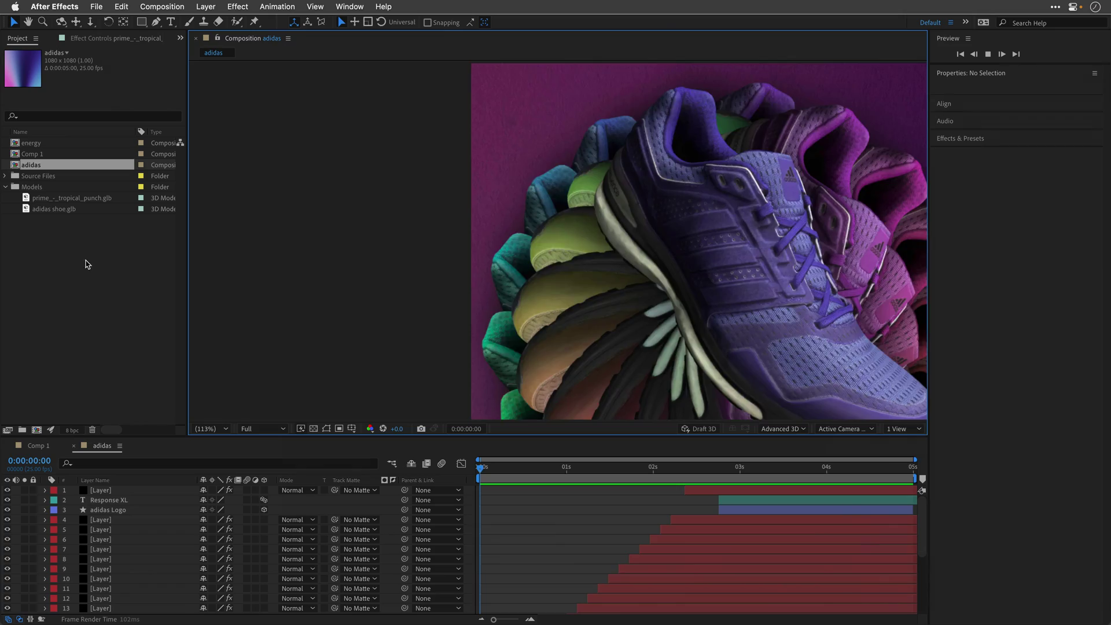